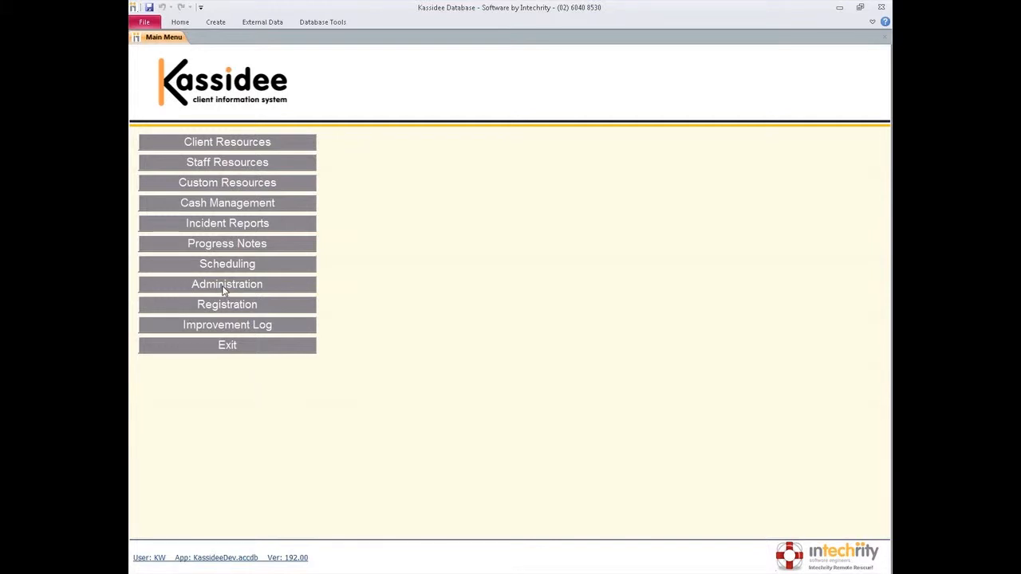
# Step: Open Resource Setup from the Administration options and display the field definitions of the Staff resource type
pyautogui.click(224, 287)
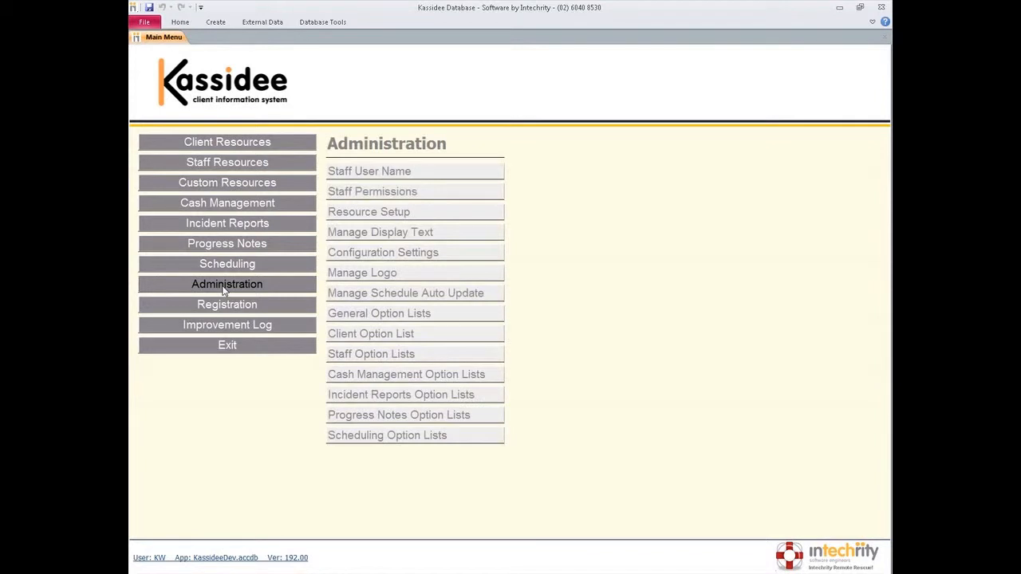
pyautogui.click(393, 216)
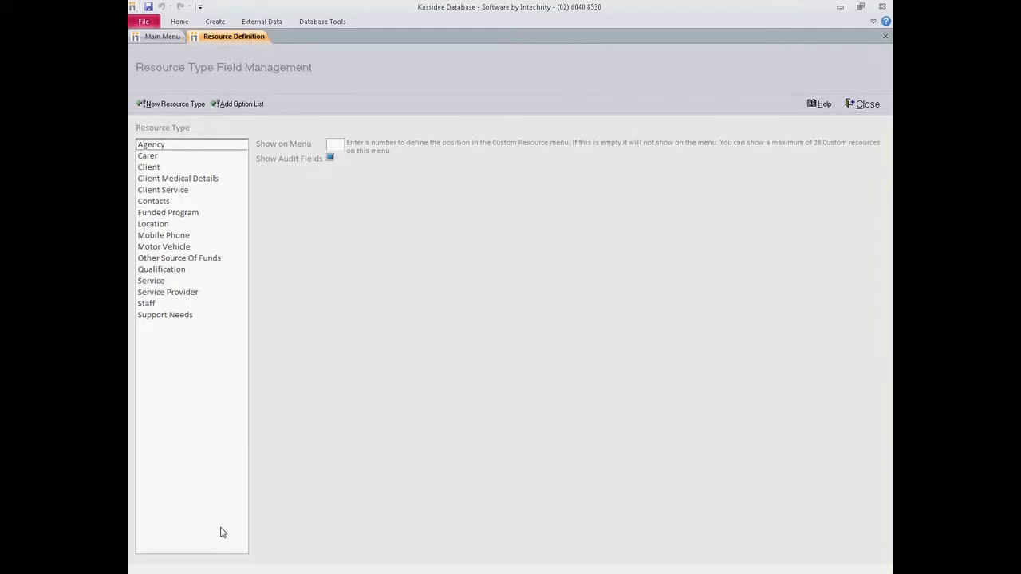
pyautogui.click(145, 304)
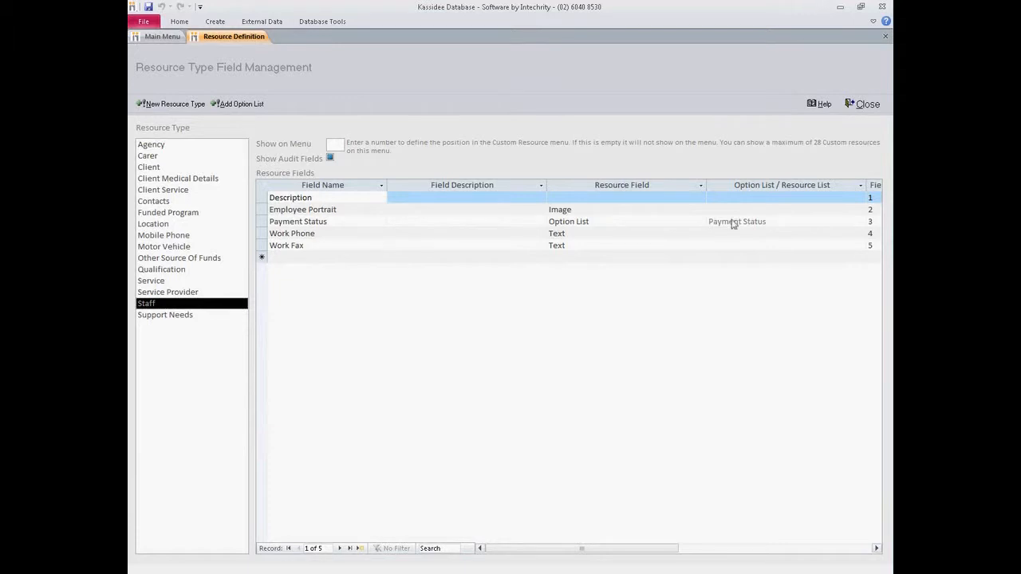
# Step: Open the general option lists, look up the Payment Status list and check the Value 1 codes of Paid and Unpaid
pyautogui.click(167, 40)
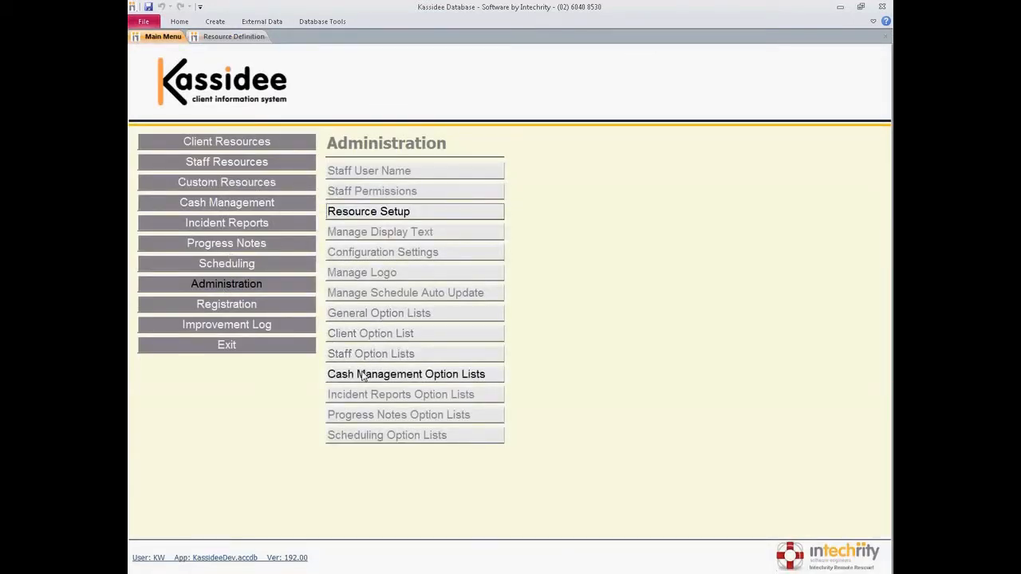
pyautogui.click(376, 319)
pyautogui.click(574, 170)
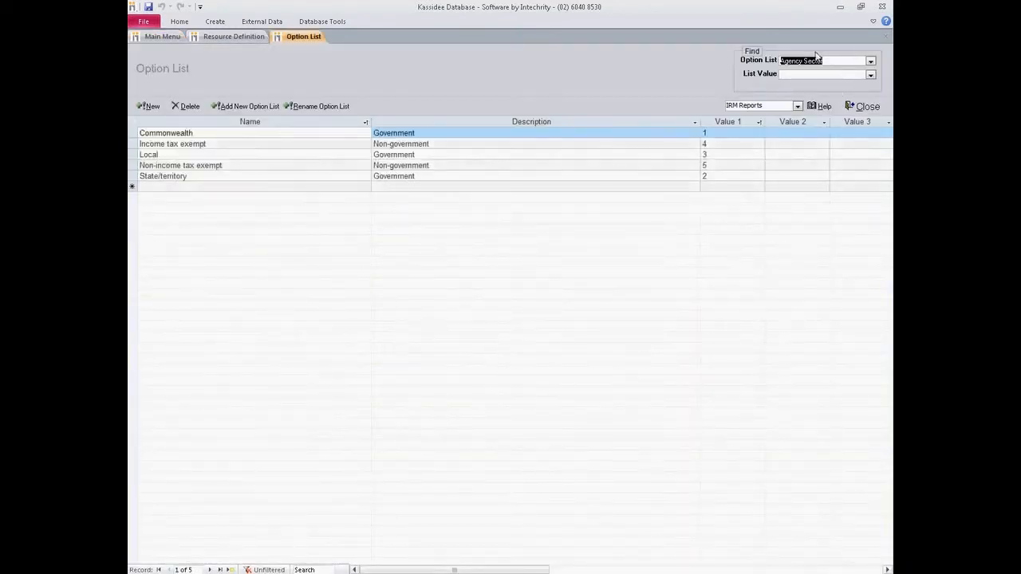
pyautogui.write('payment Status')
pyautogui.press('Tab')
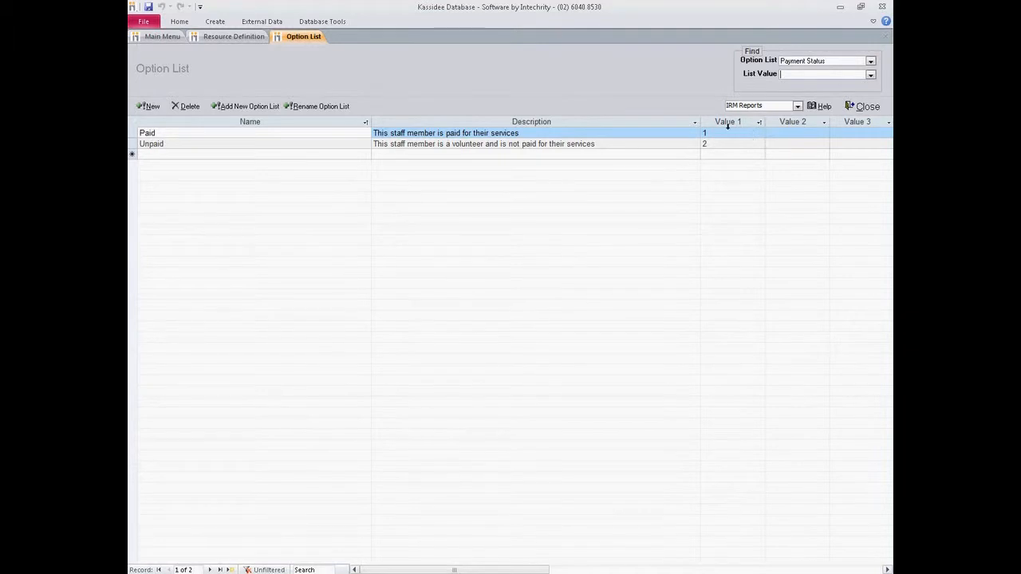
pyautogui.click(718, 133)
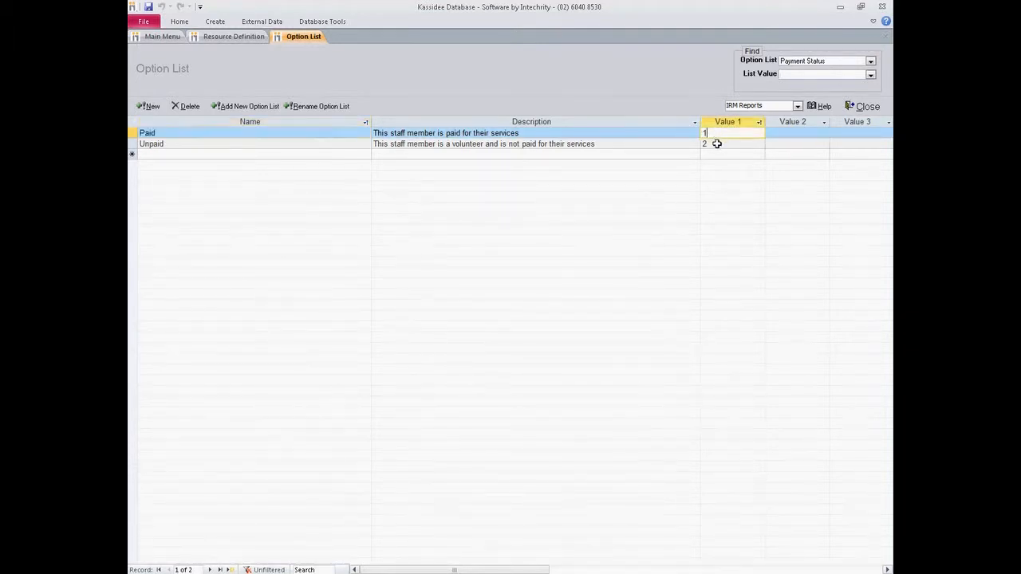
pyautogui.click(718, 143)
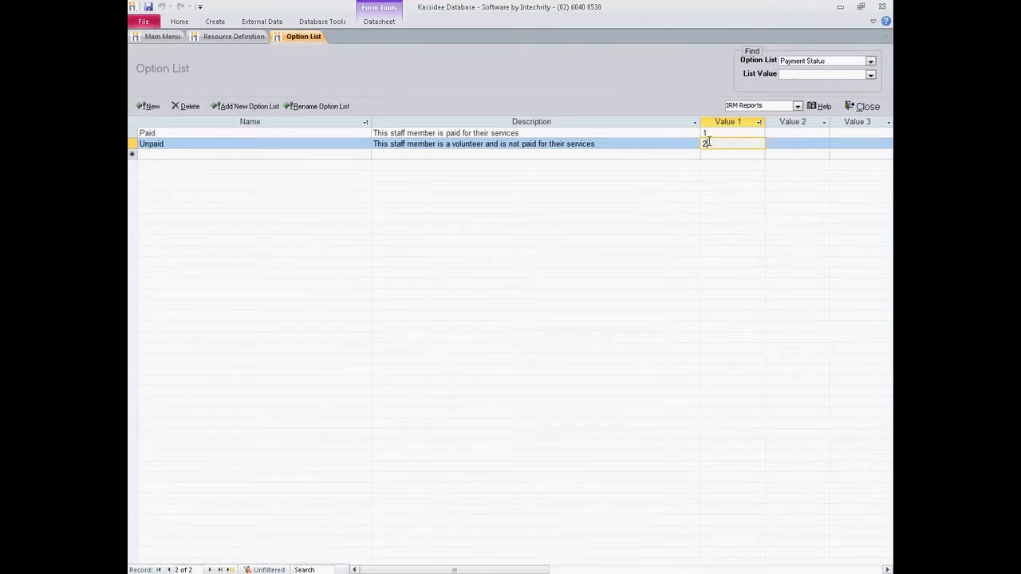
# Step: Return to the Staff resource definition and check the Work Phone and Work Fax fields
pyautogui.click(223, 37)
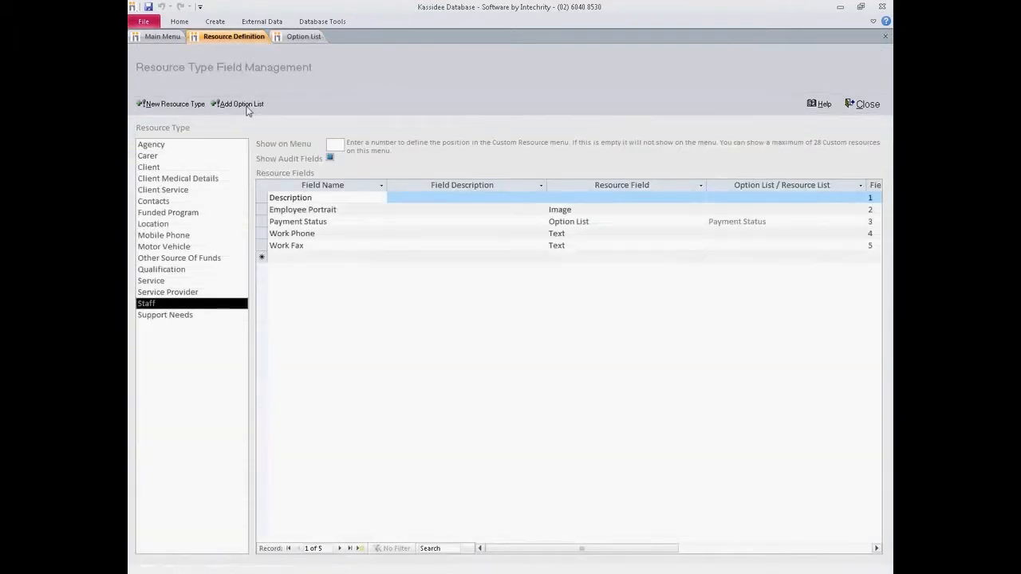
pyautogui.click(288, 232)
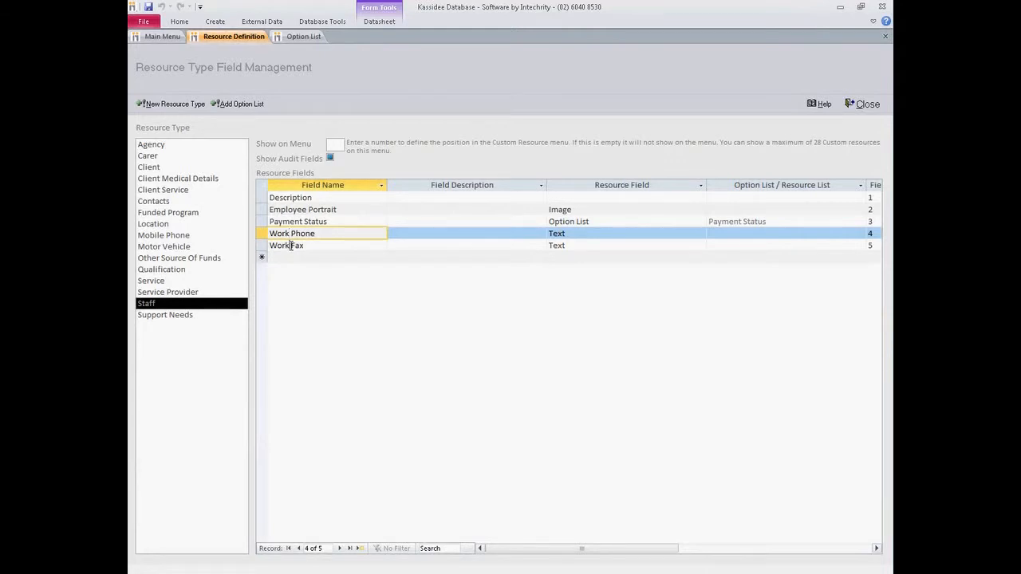
pyautogui.click(290, 246)
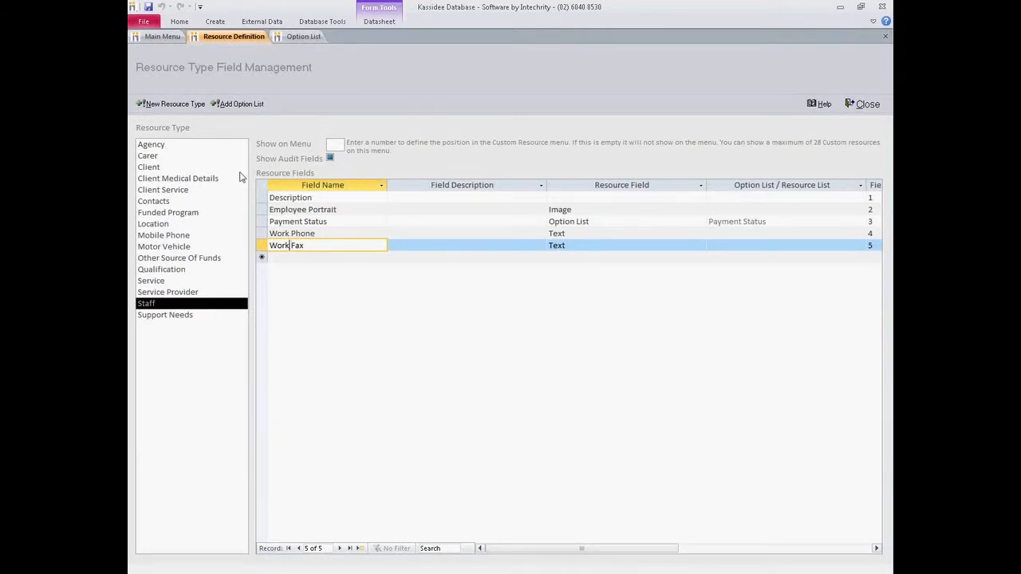
# Step: Display the Client resource type's fields and check each Value 1 code in the Living Arrangements option list
pyautogui.click(152, 167)
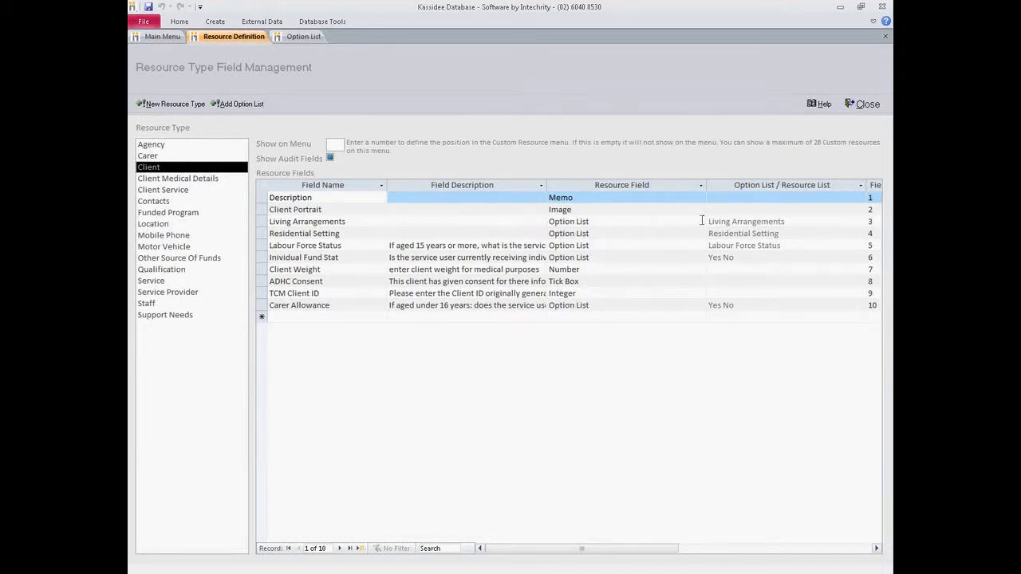
pyautogui.click(294, 37)
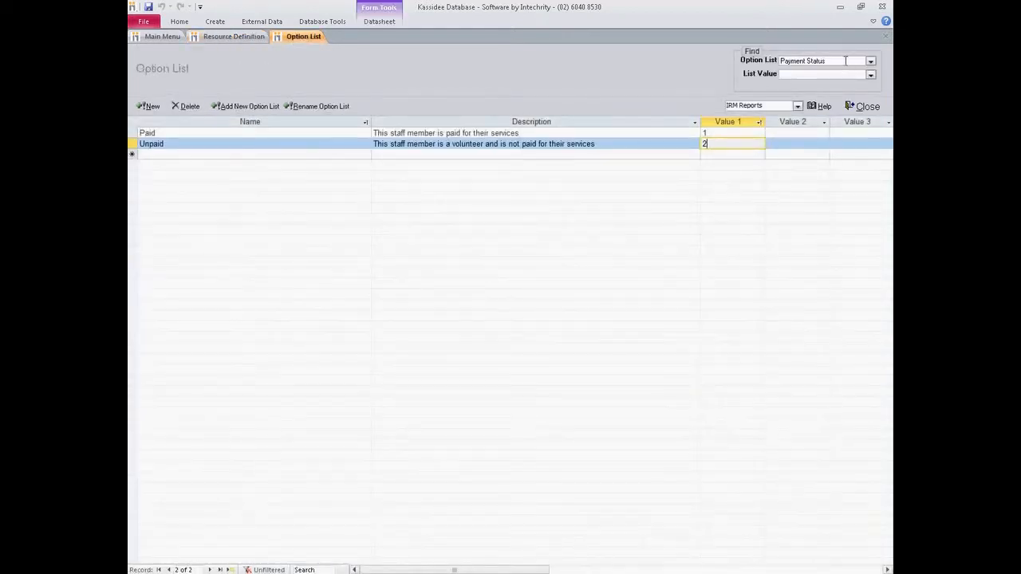
pyautogui.write('living Arrangements')
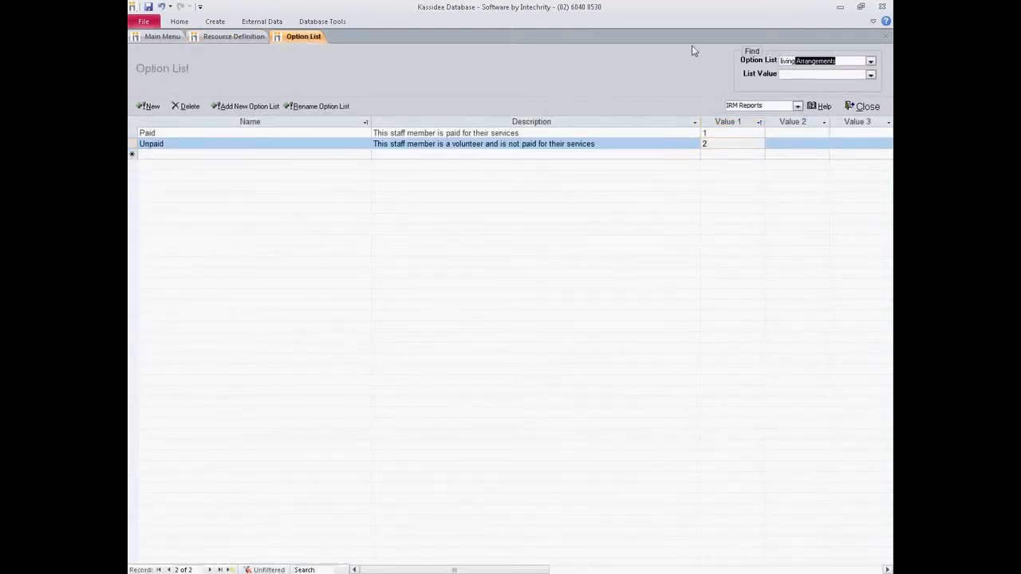
pyautogui.press('Tab')
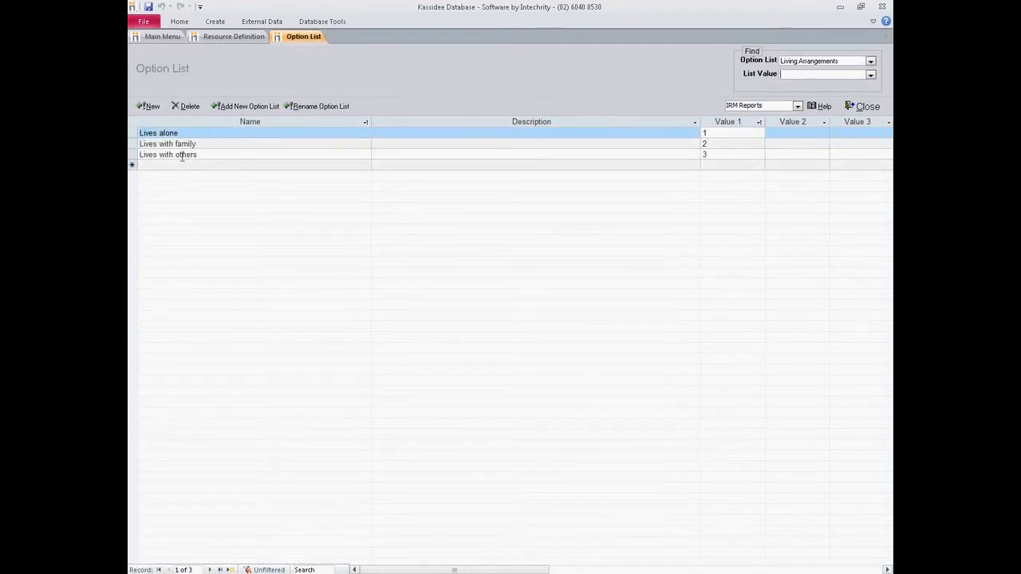
pyautogui.click(724, 133)
pyautogui.click(717, 144)
pyautogui.click(736, 155)
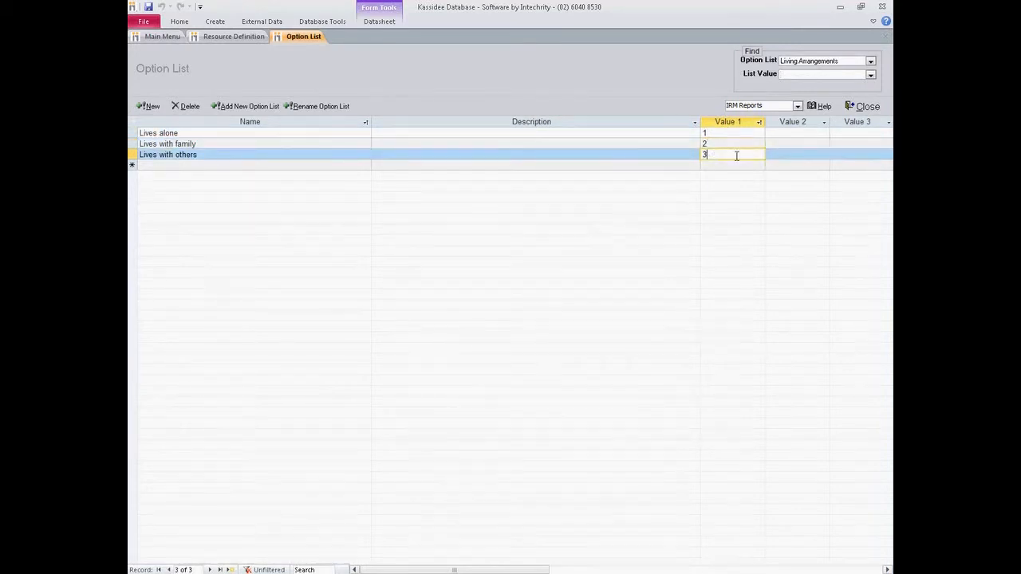
# Step: Recheck the Client resource fields and look up the Residential Setting option list to review its Value 1 codes
pyautogui.click(221, 37)
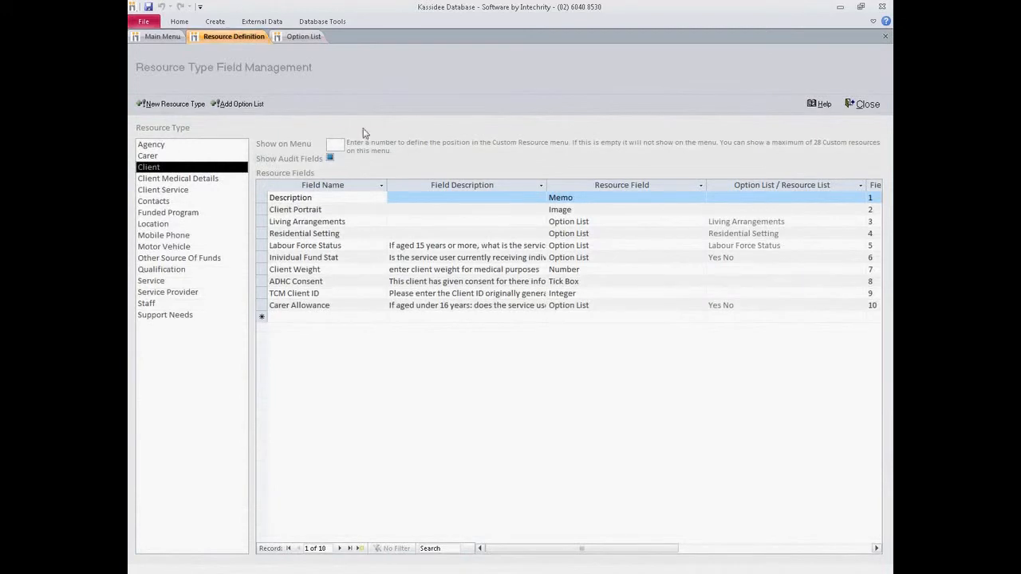
pyautogui.click(294, 37)
pyautogui.click(849, 64)
pyautogui.write('residential Setting')
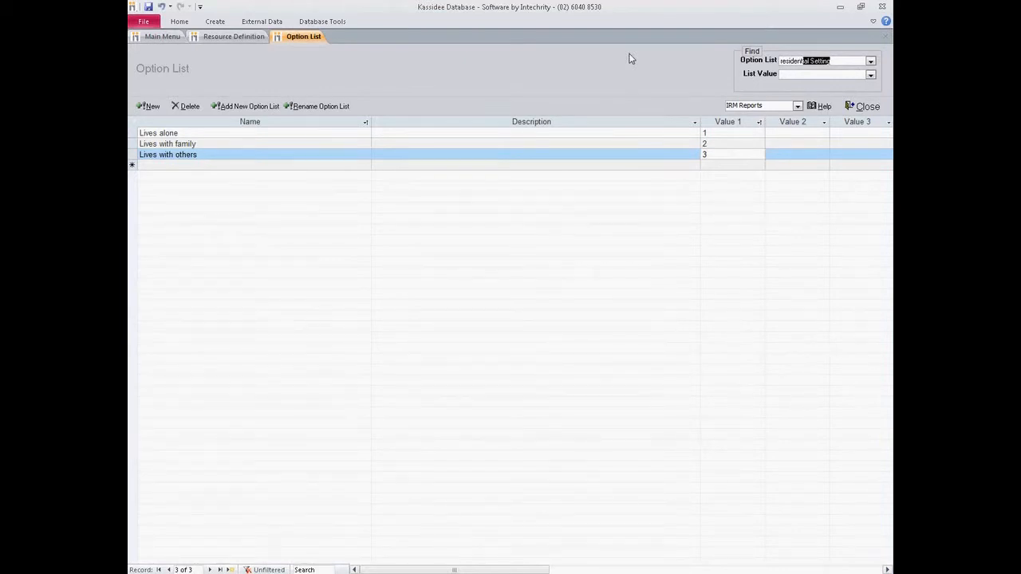
pyautogui.press('Return')
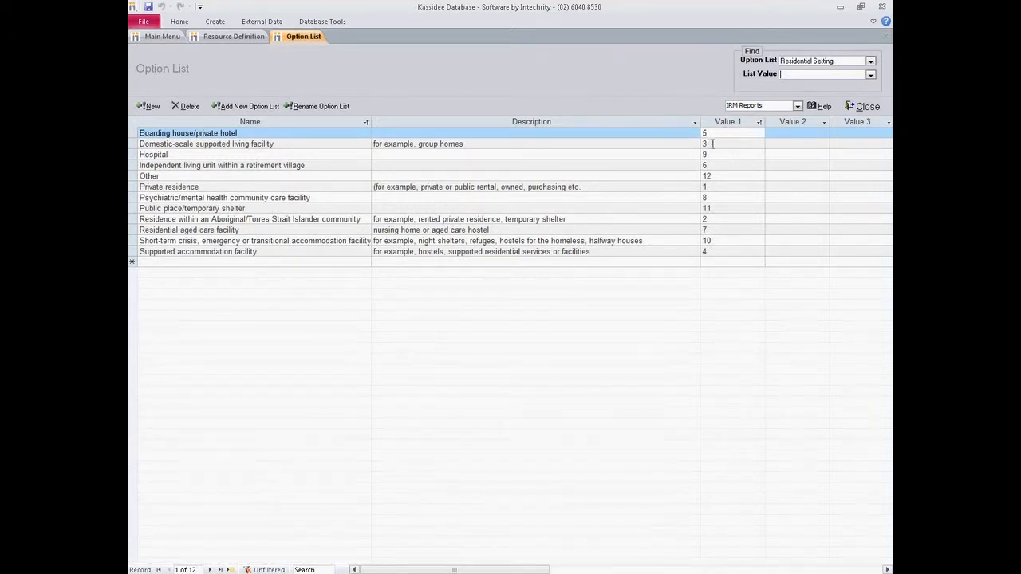
# Step: Refer back to the Client field definitions and look up the Labour Force Status option list with its codes
pyautogui.click(234, 37)
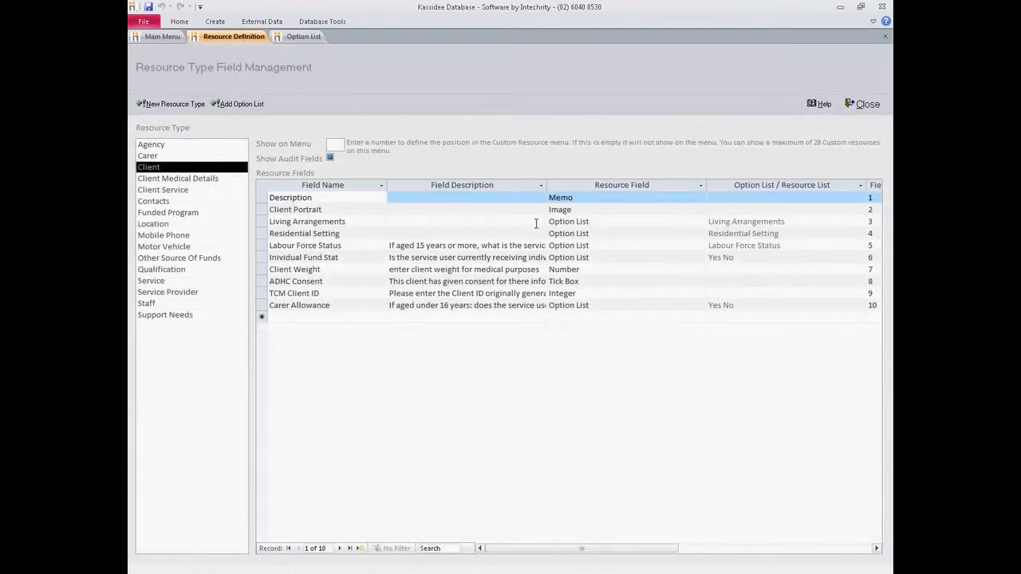
pyautogui.click(303, 37)
pyautogui.click(850, 61)
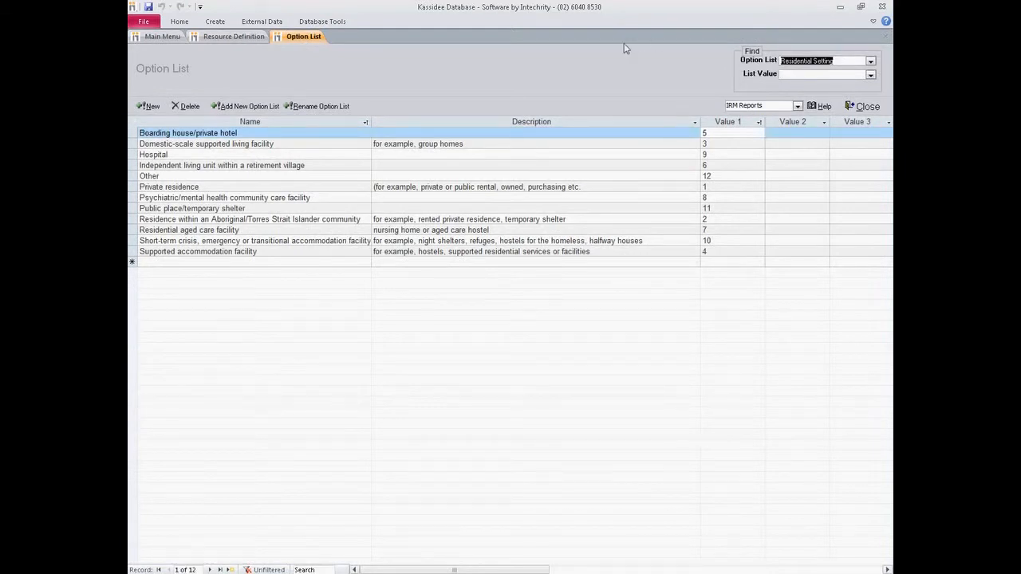
pyautogui.write('labour Force Status')
pyautogui.press('Return')
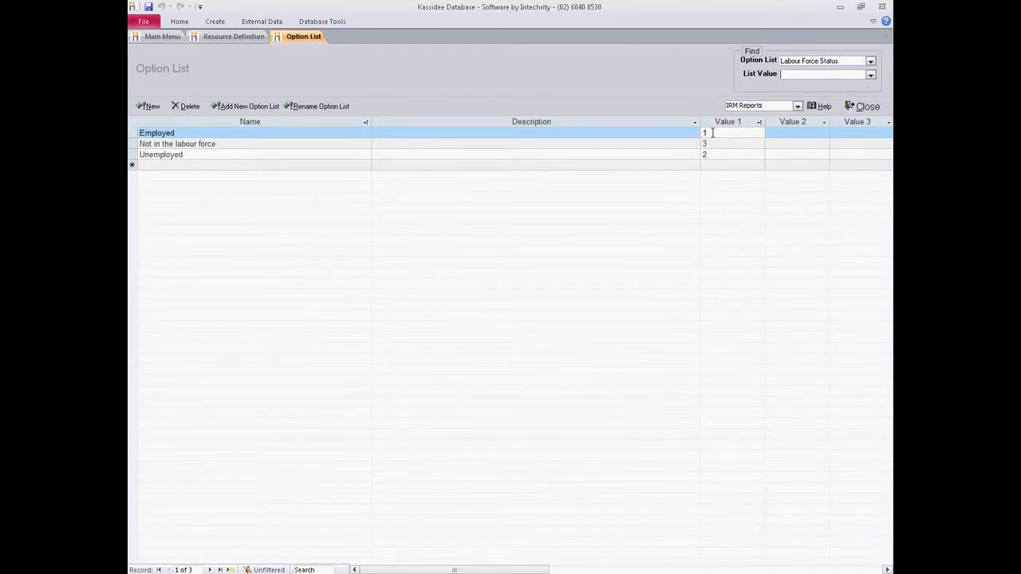
# Step: Check the Client fields that use the Yes No option list and look up that list's codes
pyautogui.click(226, 41)
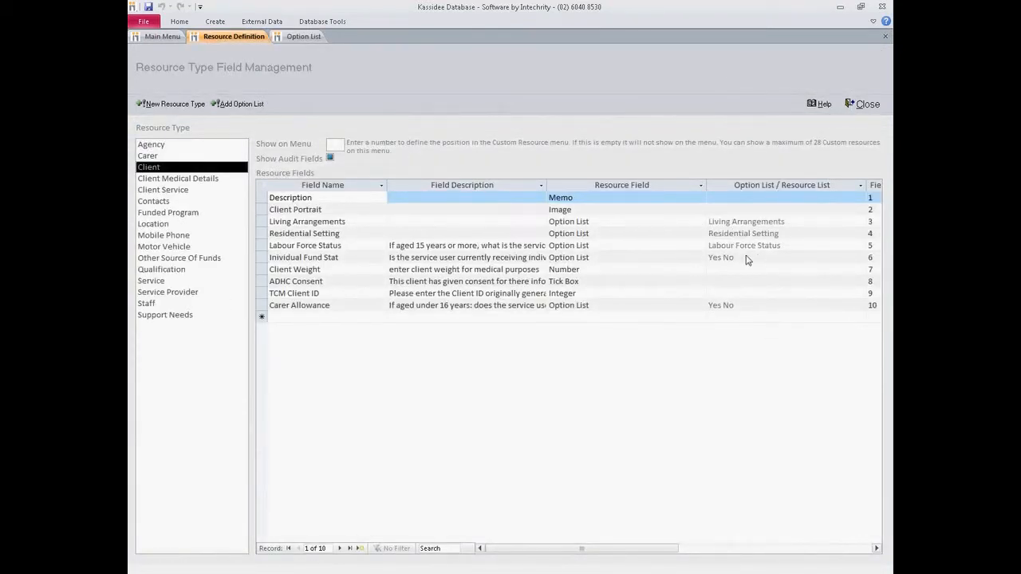
pyautogui.click(296, 37)
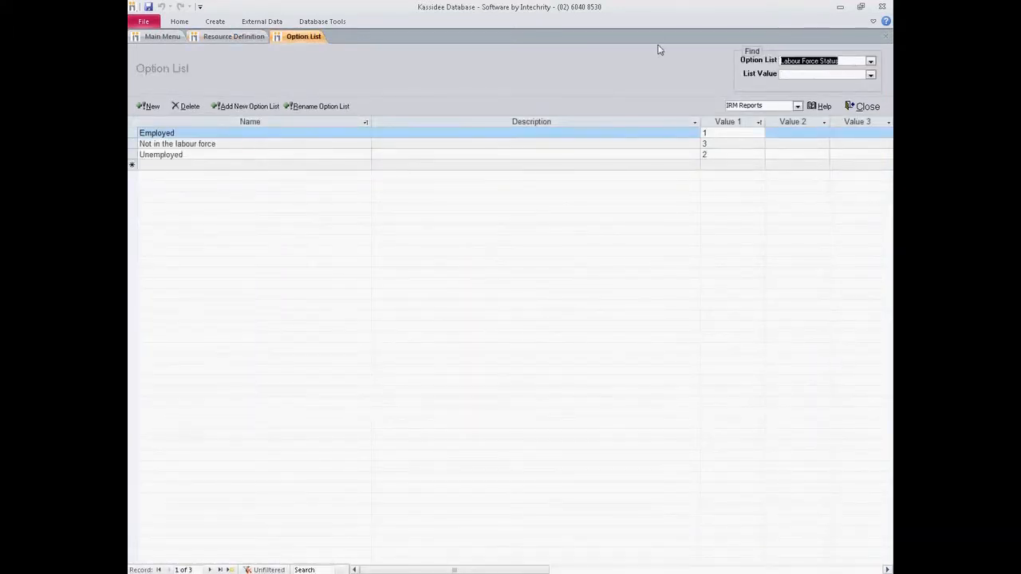
pyautogui.write('Y')
pyautogui.press('Tab')
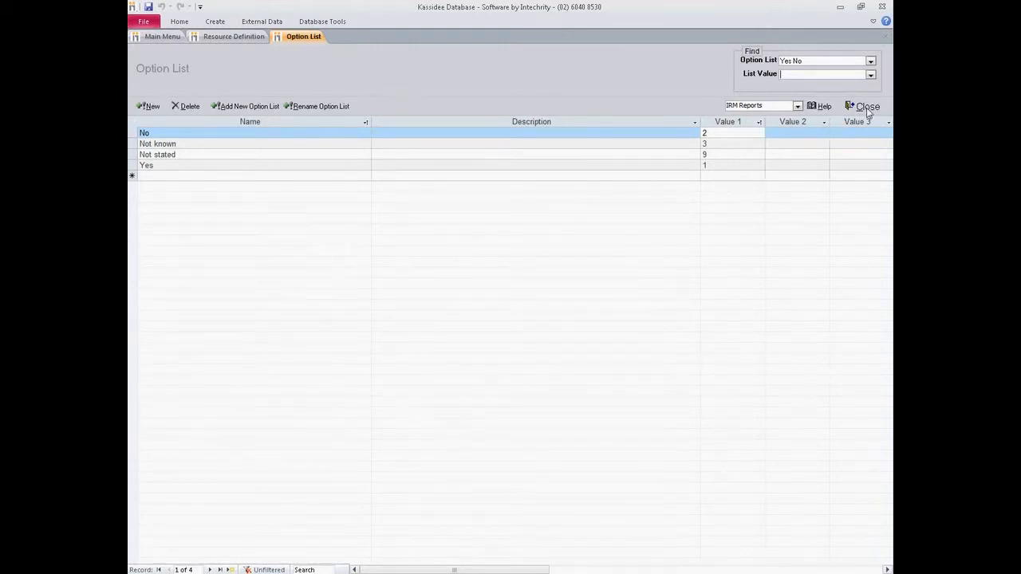
# Step: Display the Carer resource type's fields and examine the Value 1 codes of the Relationship Type option list
pyautogui.click(233, 37)
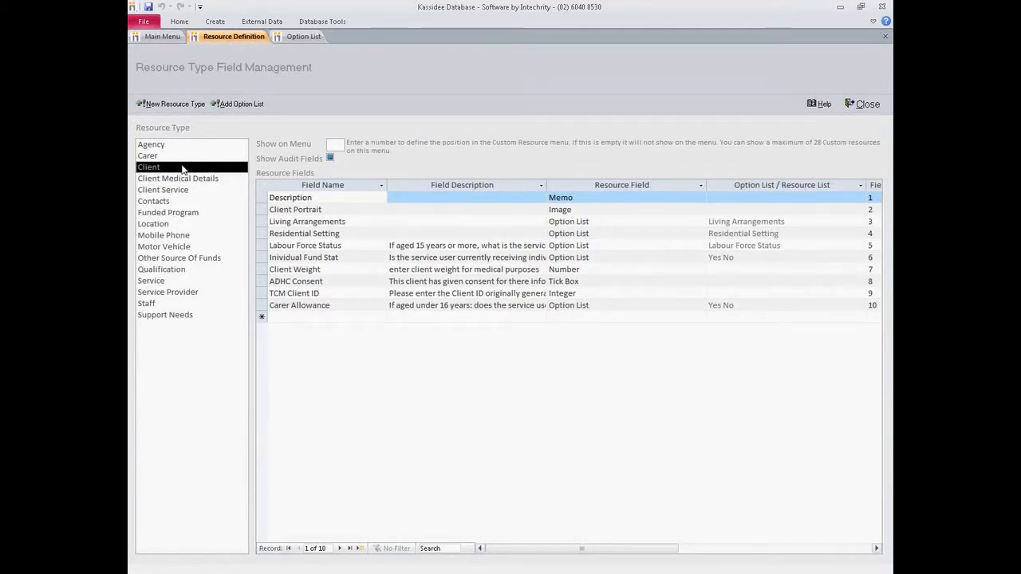
pyautogui.click(153, 158)
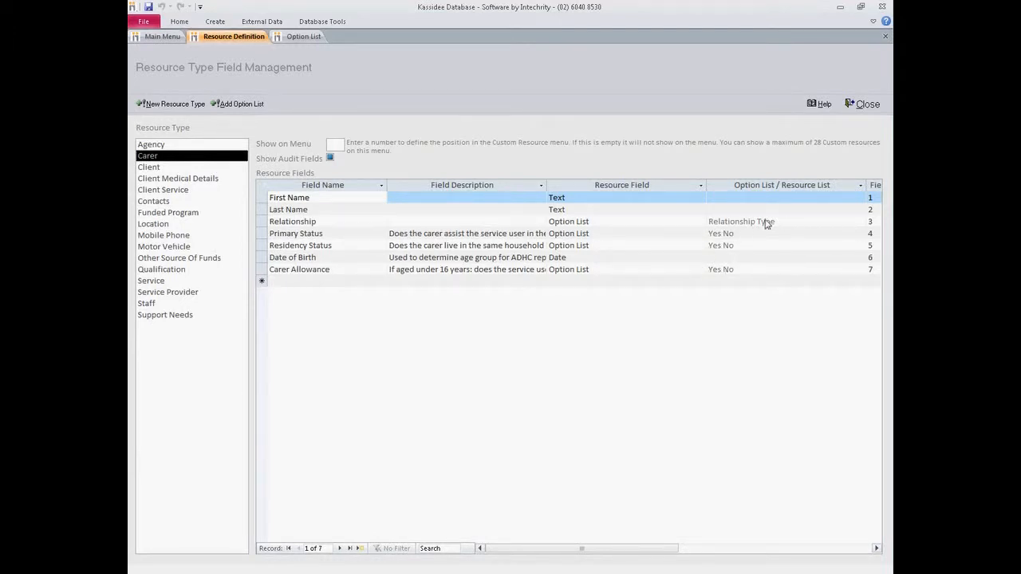
pyautogui.click(301, 37)
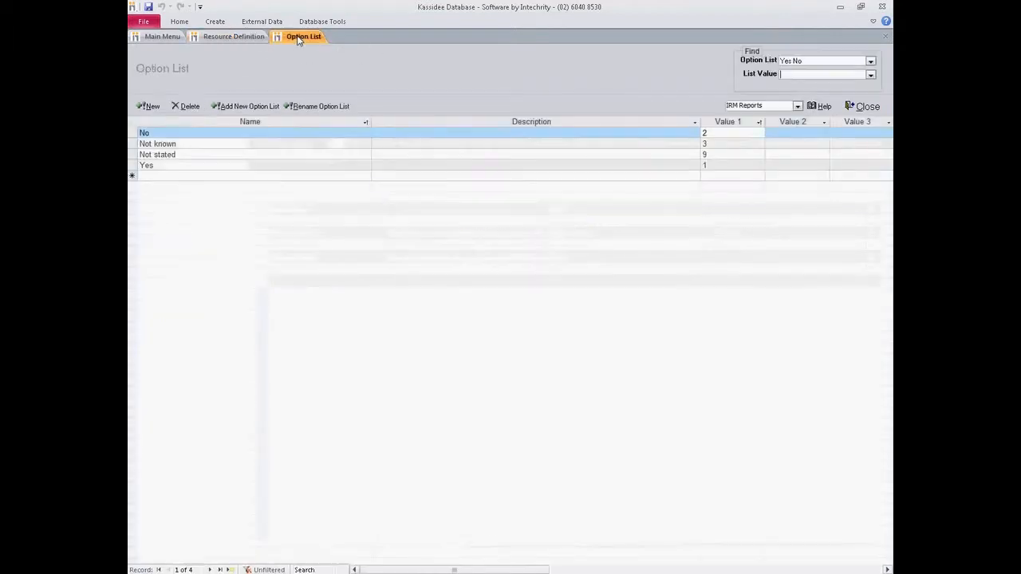
pyautogui.hotkey('shift', 'Tab')
pyautogui.write('rea')
pyautogui.press('BackSpace')
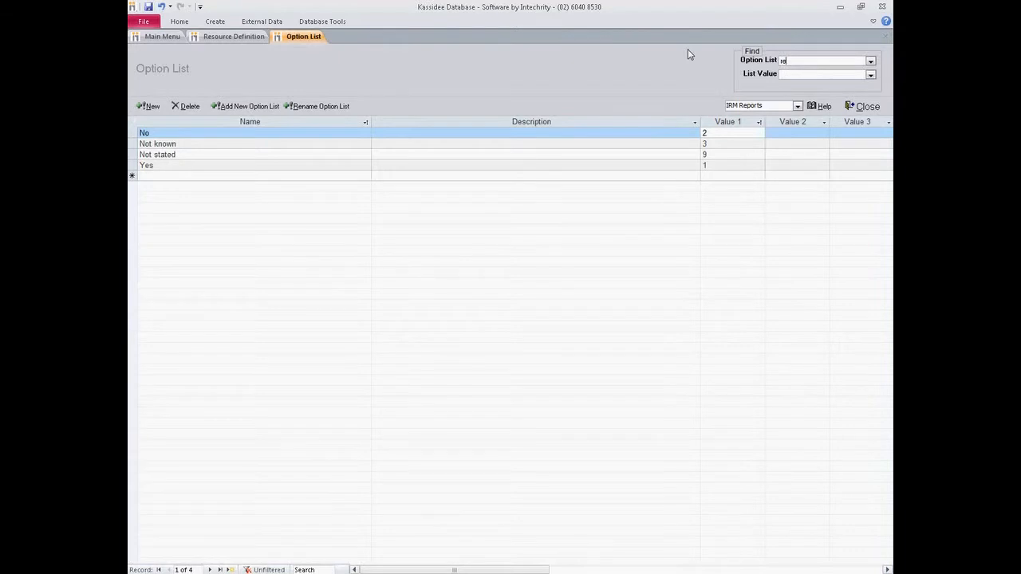
pyautogui.write('lationship Type')
pyautogui.press('Tab')
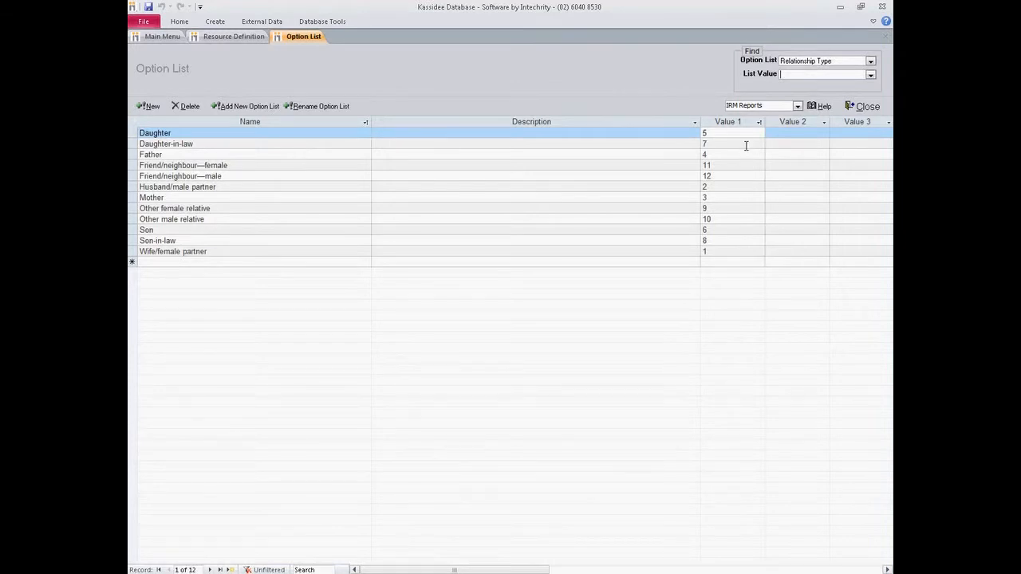
pyautogui.click(724, 143)
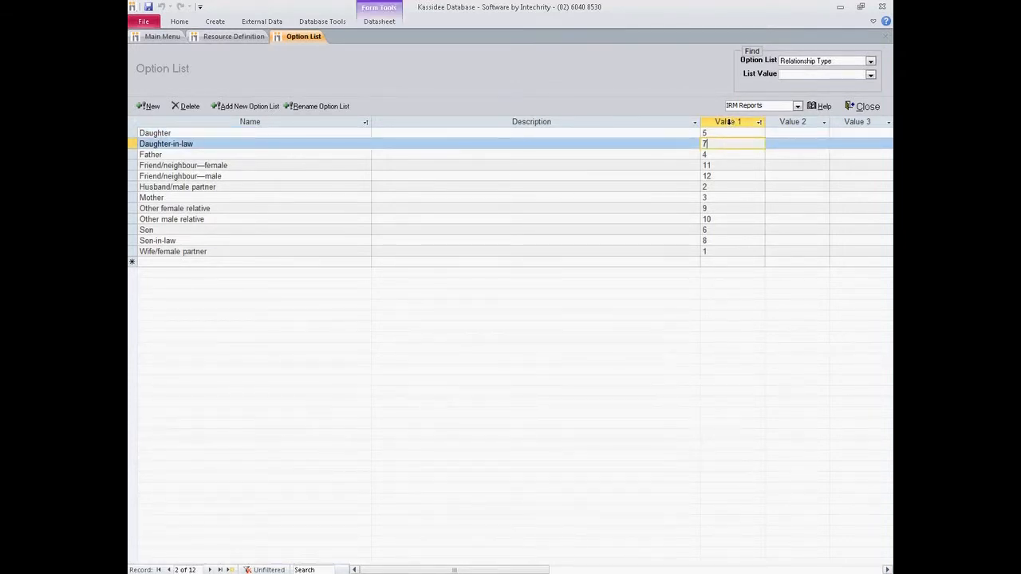
pyautogui.click(728, 121)
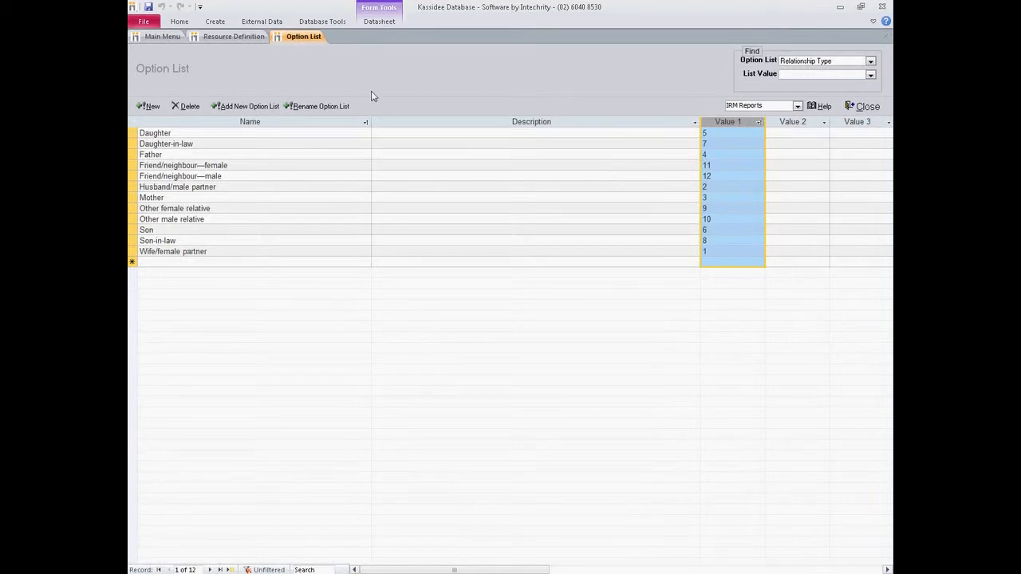
# Step: Display the Client Service resource type's fields and check the field type set for its Service field
pyautogui.click(234, 37)
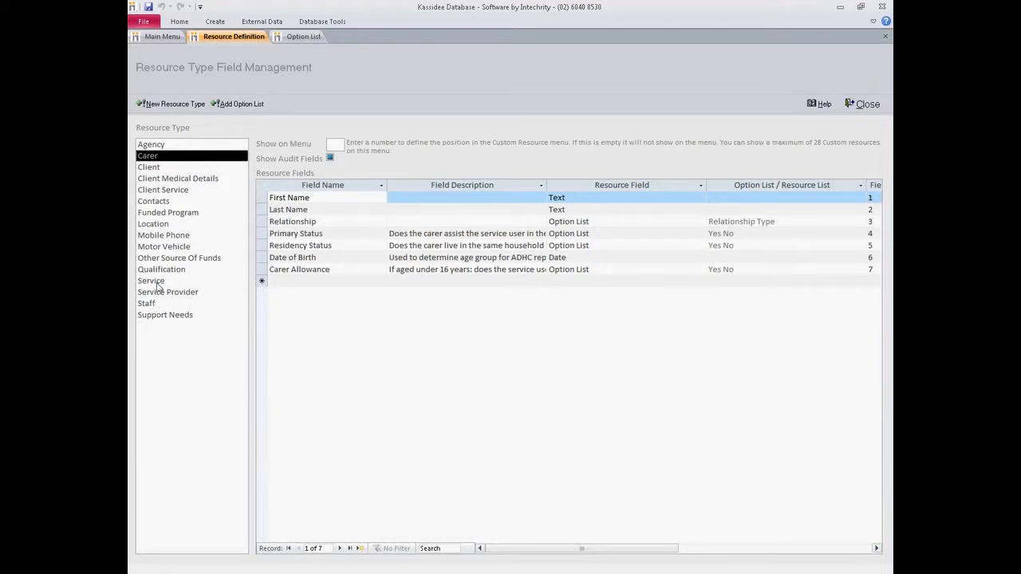
pyautogui.click(169, 192)
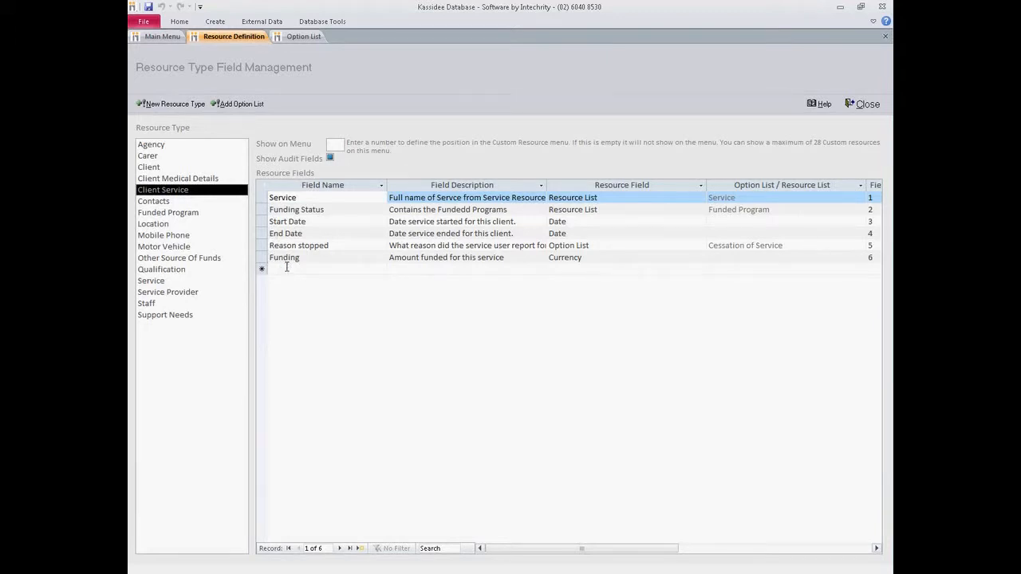
pyautogui.click(609, 197)
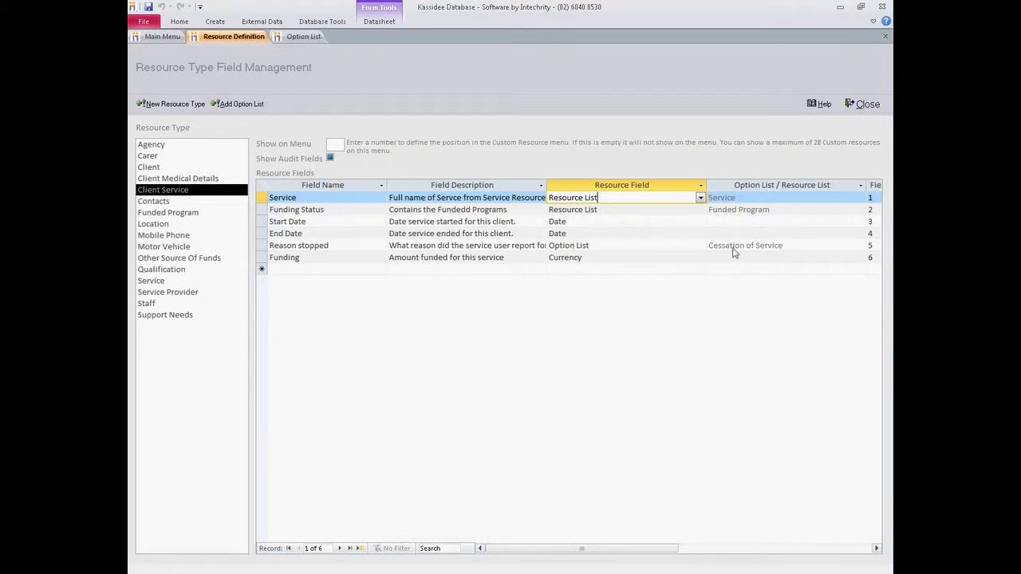
# Step: Look up the Cessation of Service option list and examine its codes
pyautogui.click(303, 37)
pyautogui.write('cessation of Service')
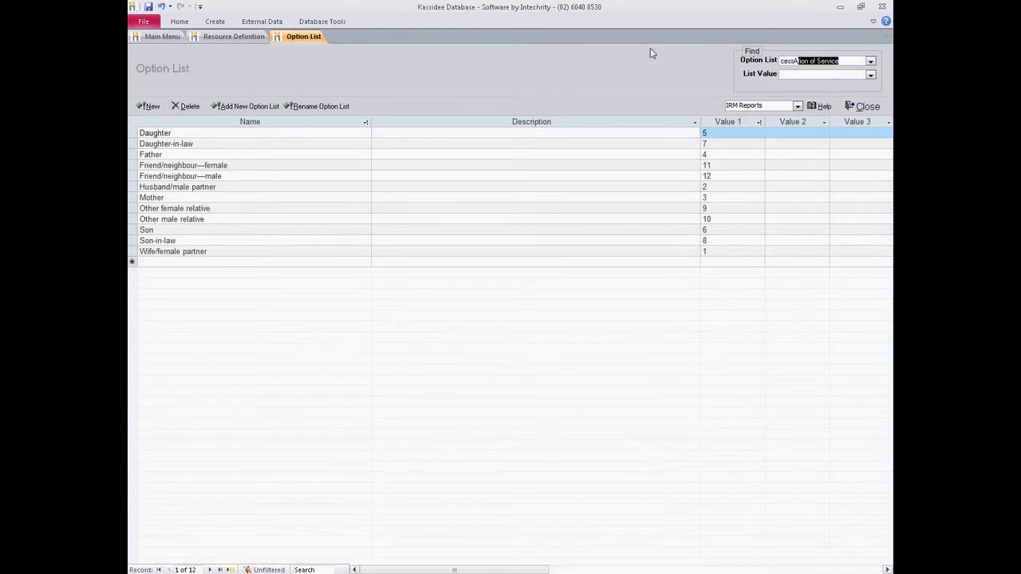
pyautogui.press('Tab')
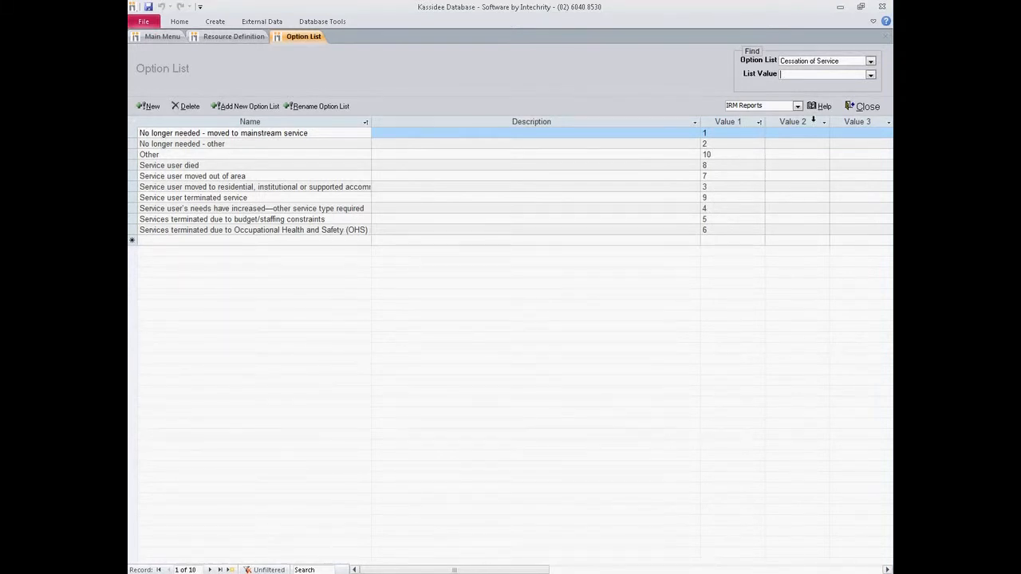
# Step: Display the Support Needs resource type's fields and check the field type set for its Self-care field
pyautogui.click(239, 37)
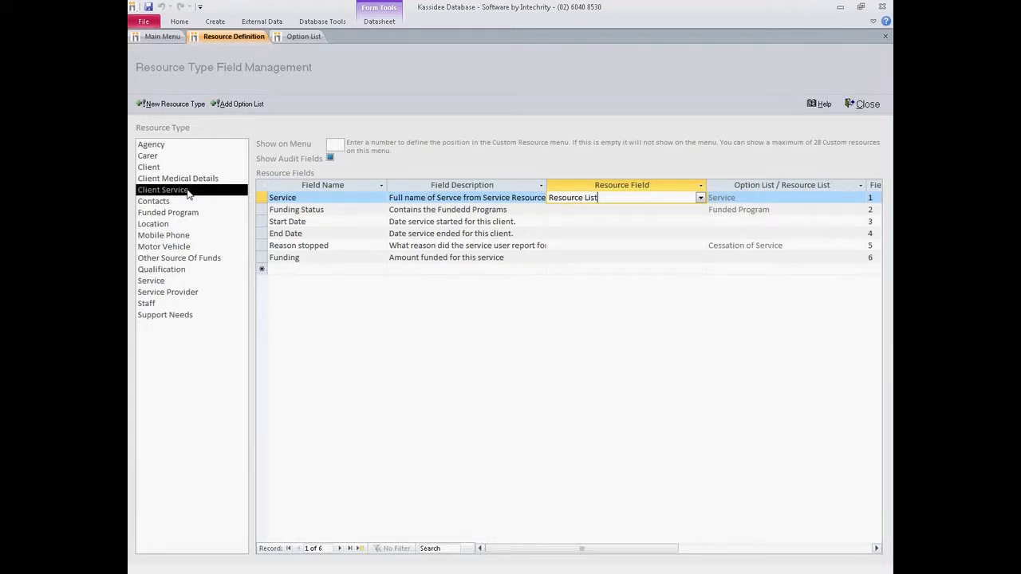
pyautogui.click(165, 315)
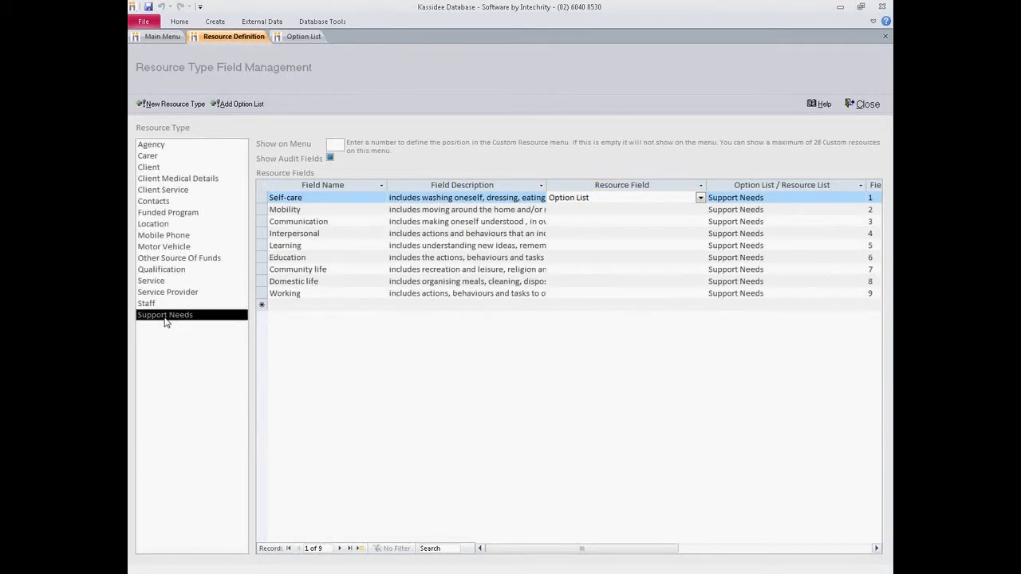
pyautogui.click(313, 185)
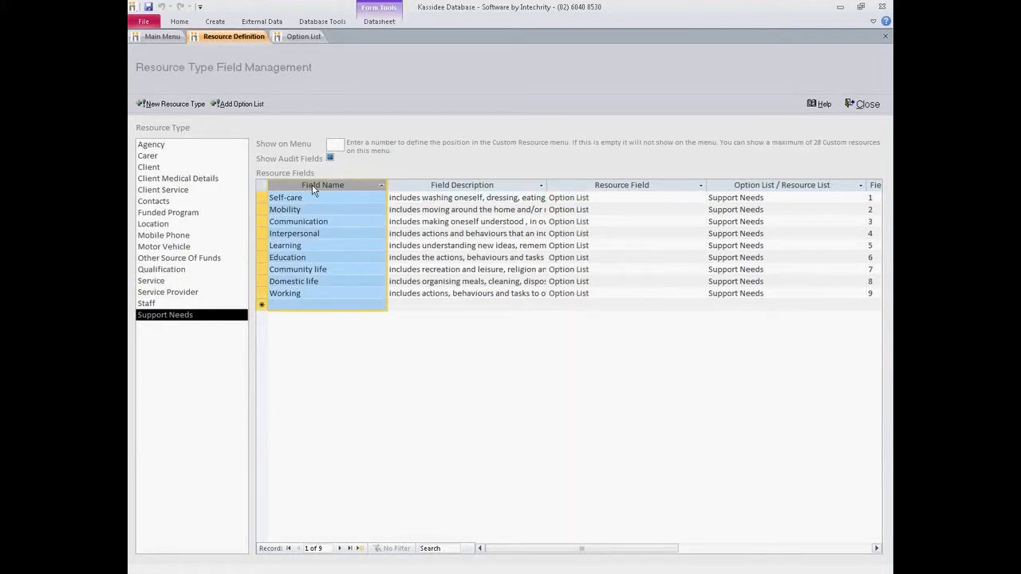
pyautogui.click(614, 197)
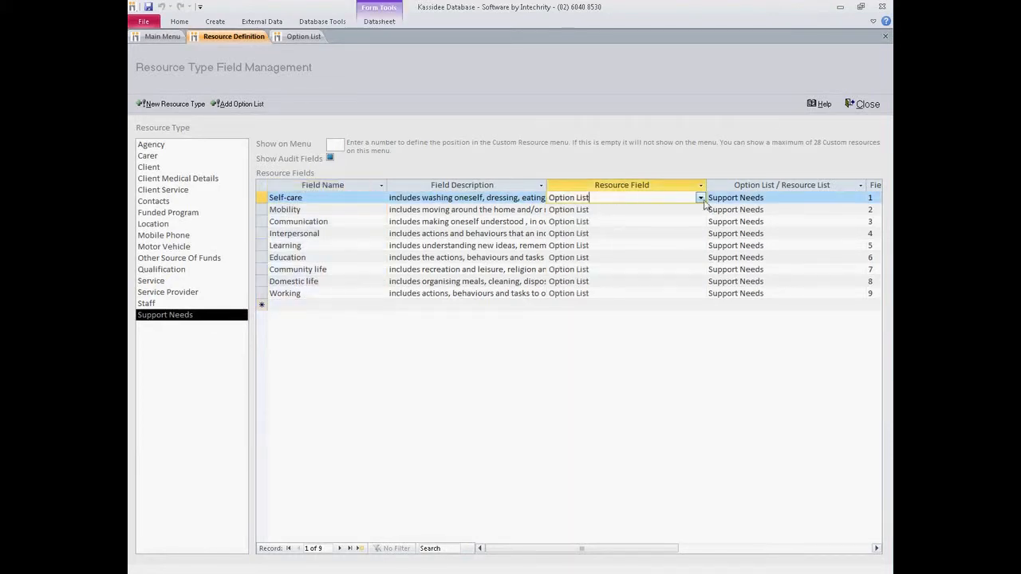
# Step: Look up the Support Needs option list
pyautogui.click(303, 36)
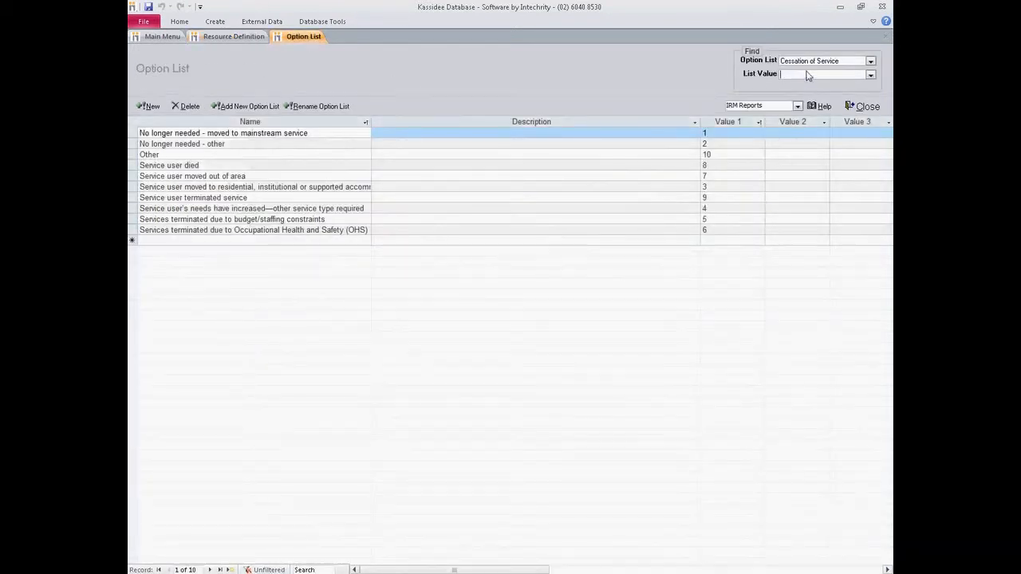
pyautogui.write('Sup')
pyautogui.press('BackSpace')
pyautogui.press('BackSpace')
pyautogui.press('BackSpace')
pyautogui.press('BackSpace')
pyautogui.click(870, 62)
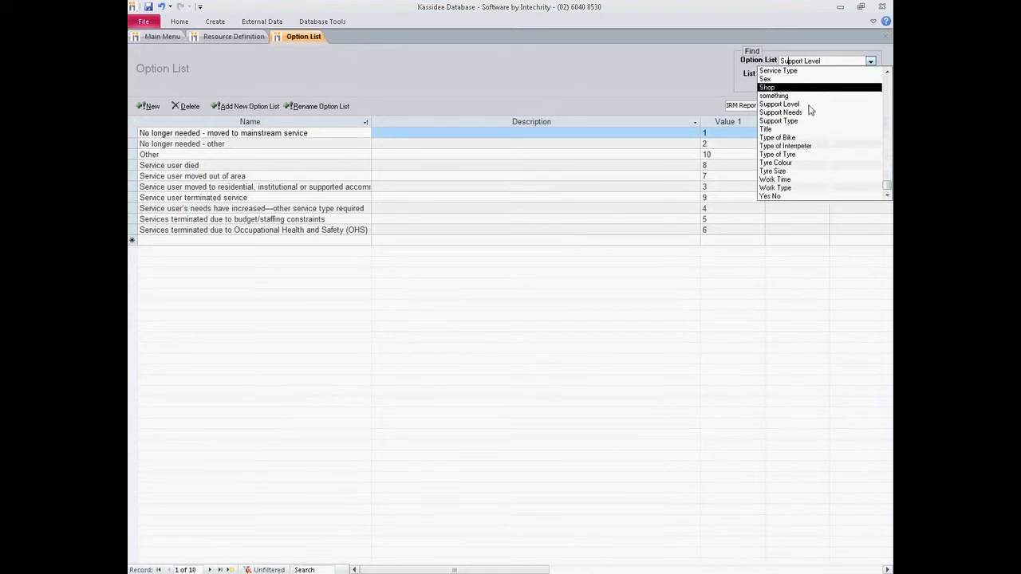
pyautogui.click(806, 107)
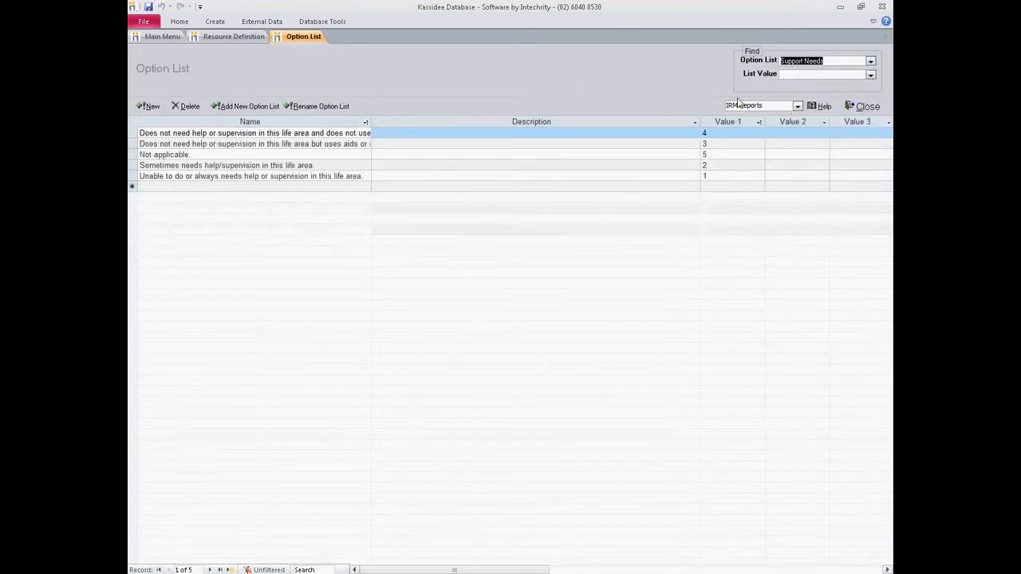
# Step: Widen the Name column to fit the full Support Needs entries and narrow the Description column to review the Value 1 codes
pyautogui.moveTo(371, 122); pyautogui.dragTo(483, 124)
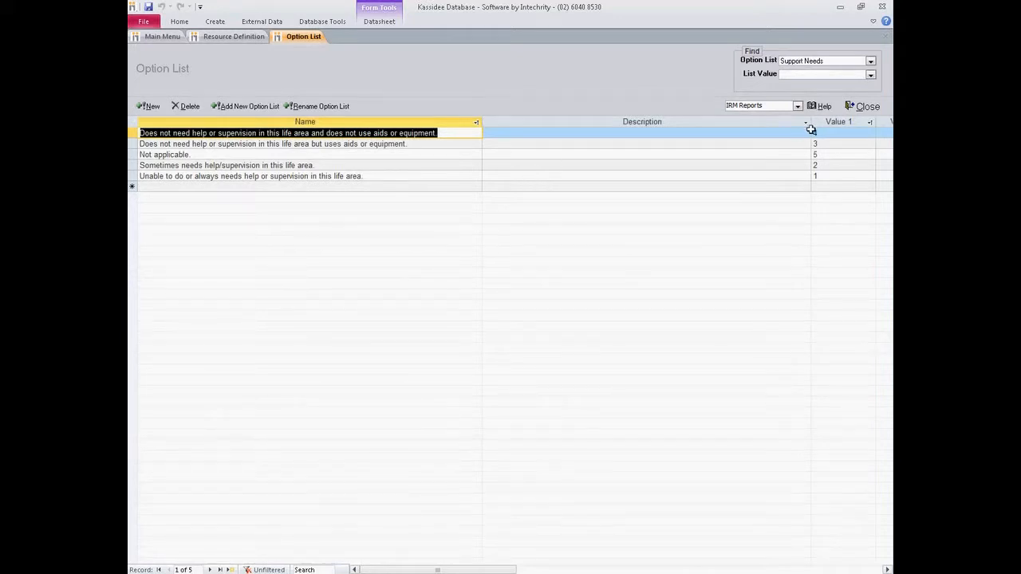
pyautogui.click(806, 123)
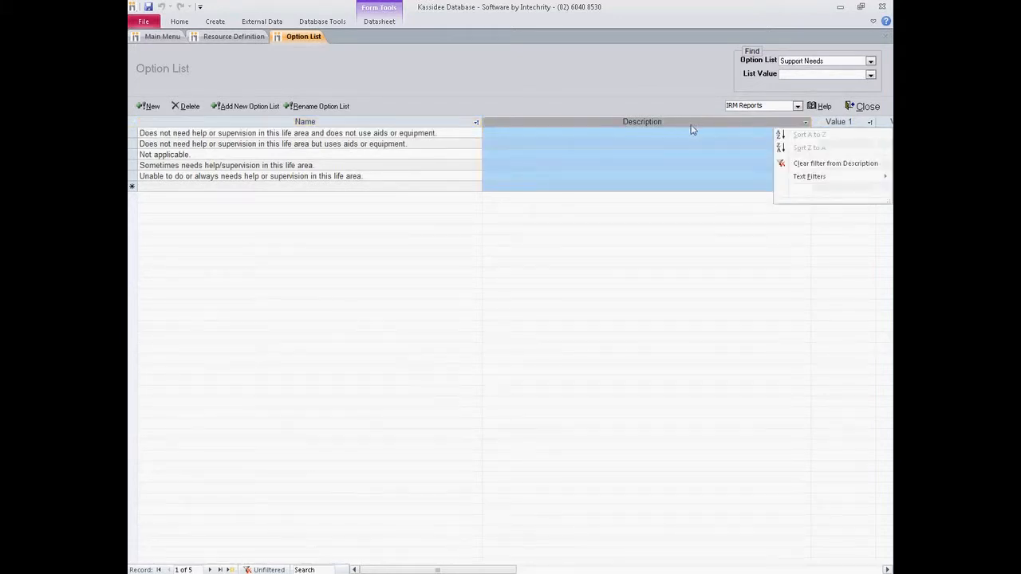
pyautogui.click(716, 124)
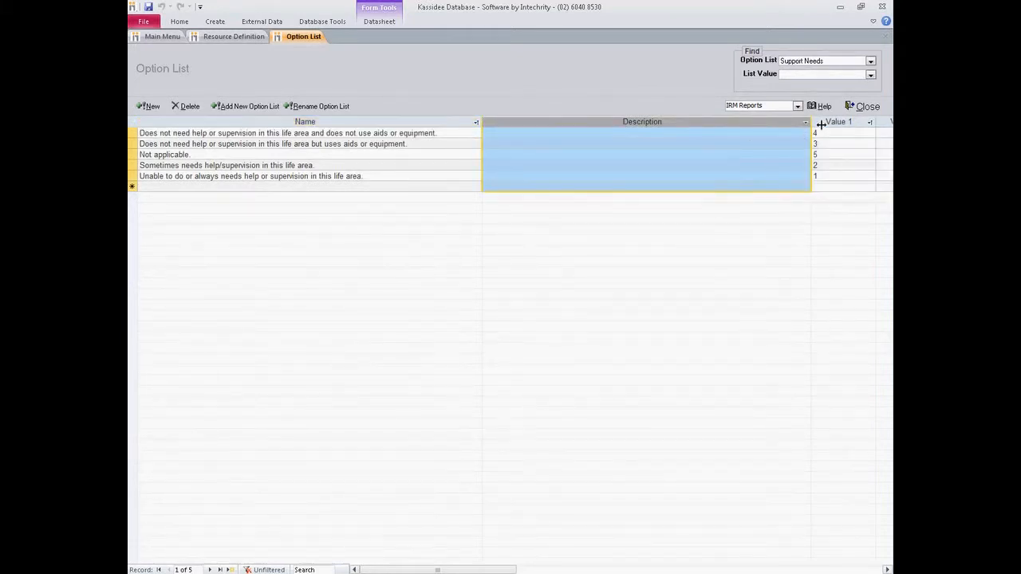
pyautogui.moveTo(814, 123); pyautogui.dragTo(672, 122)
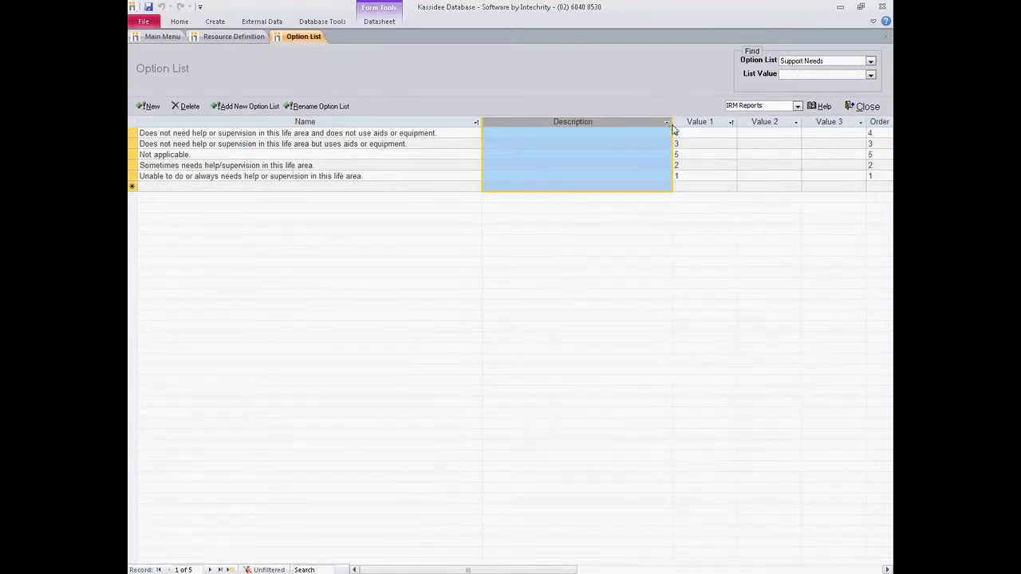
pyautogui.moveTo(672, 124); pyautogui.dragTo(609, 123)
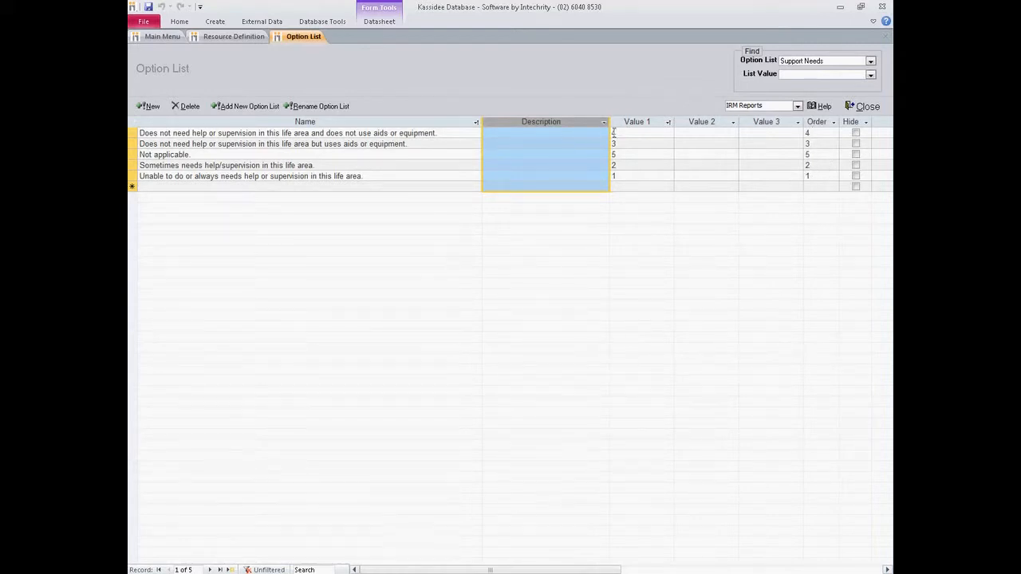
pyautogui.click(646, 124)
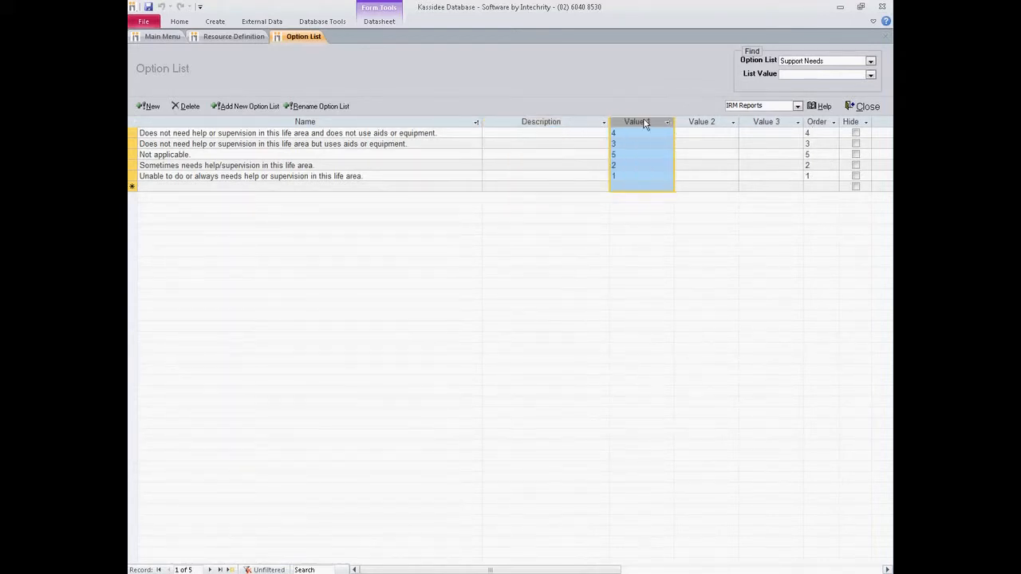
# Step: Display the Service Provider resource type's fields and check its Funded Agency ID and Collection End Date fields
pyautogui.click(231, 36)
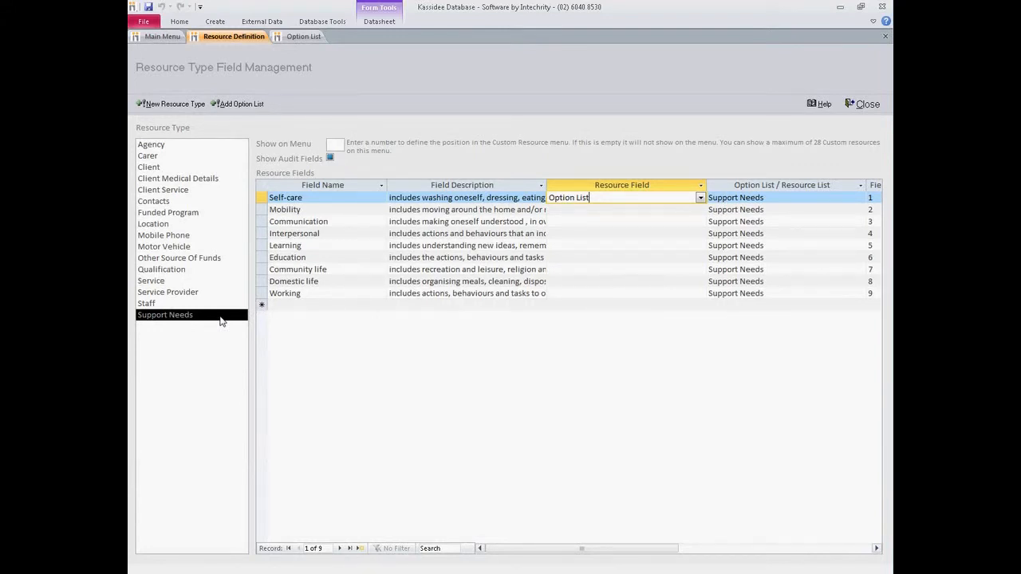
pyautogui.click(177, 293)
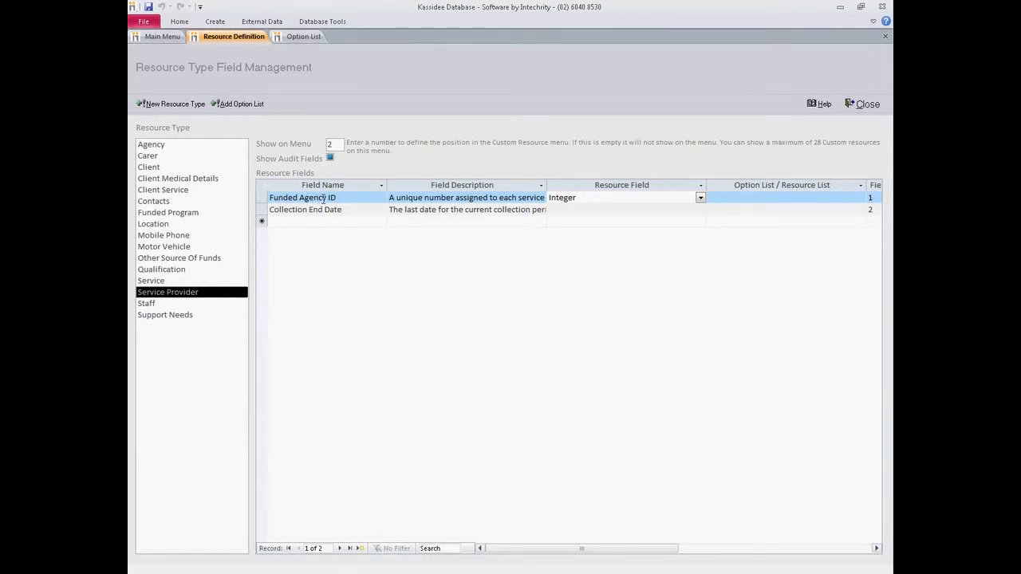
pyautogui.click(355, 210)
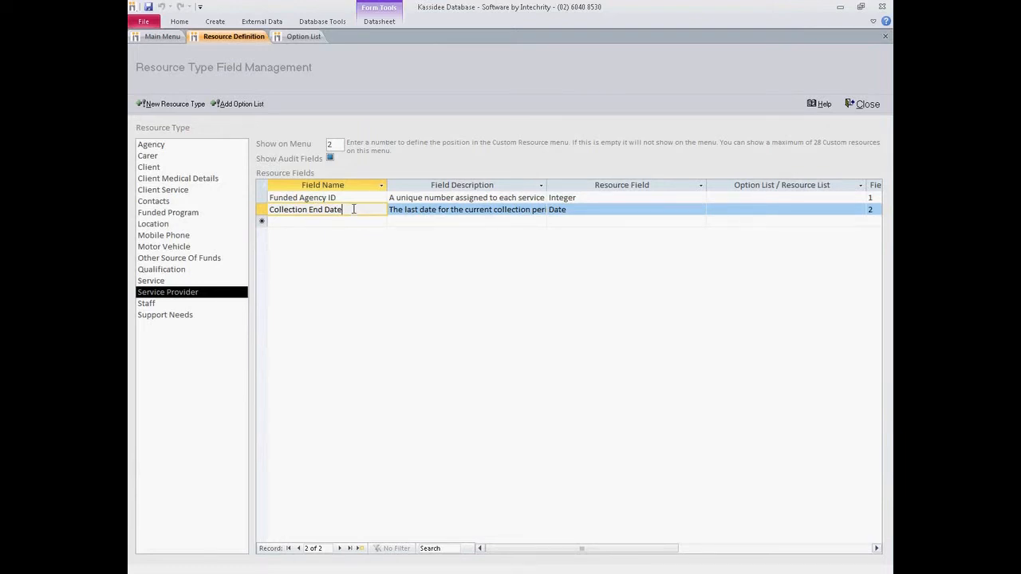
# Step: Display the Funded Program resource type's fields and examine the MDS ID and the other field names
pyautogui.click(173, 215)
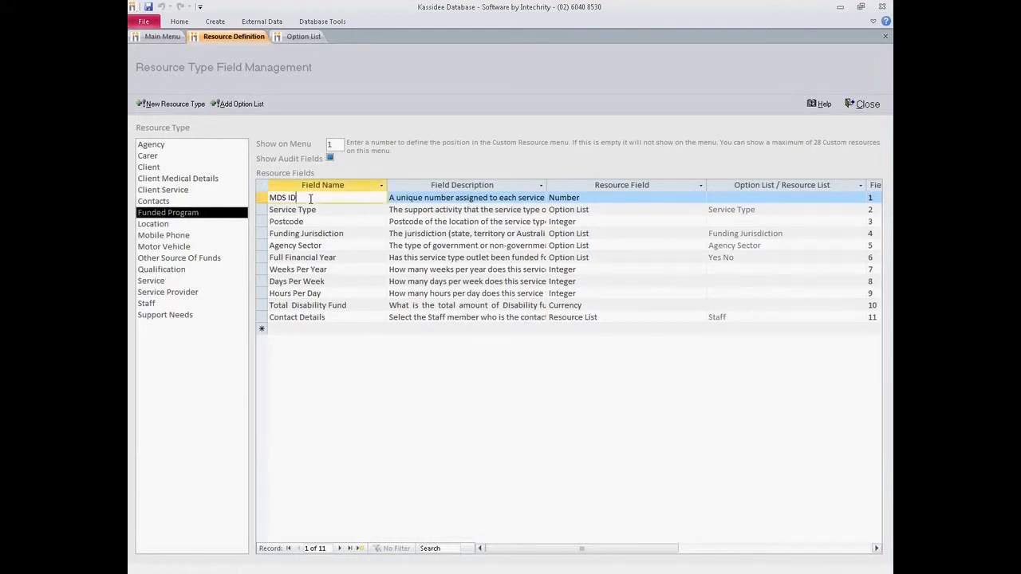
pyautogui.click(310, 198)
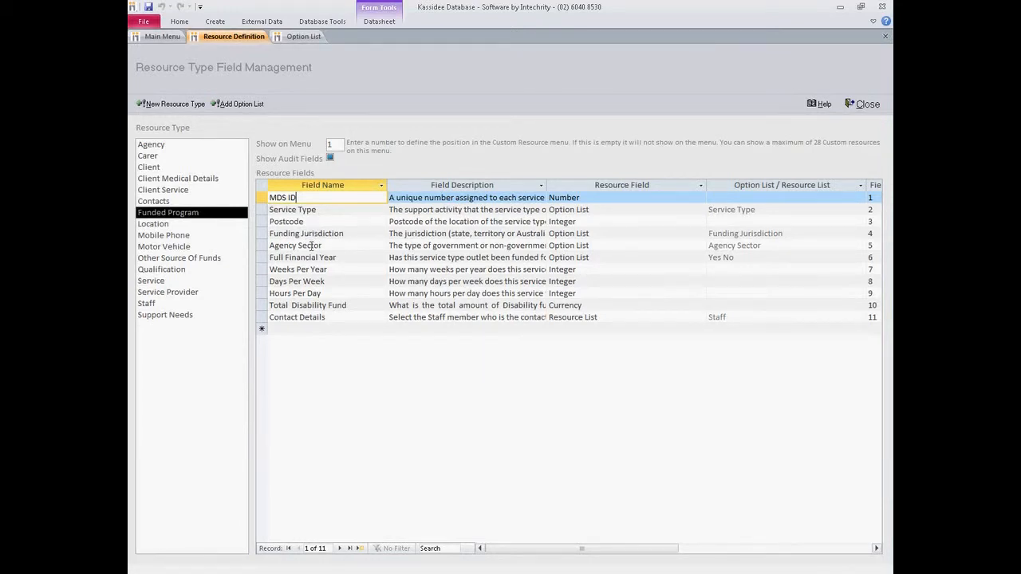
pyautogui.click(324, 185)
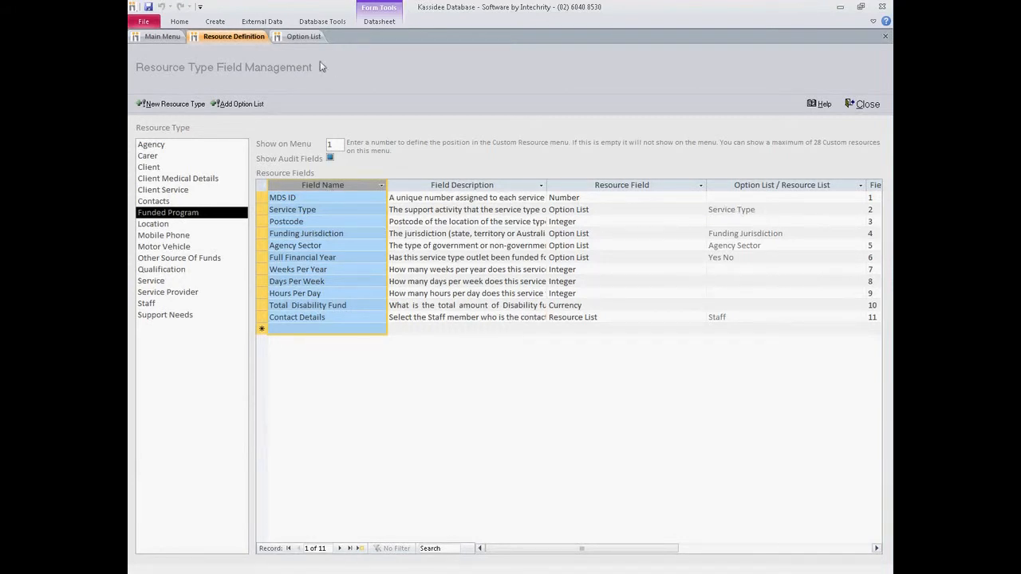
# Step: Look up the Service Type option list used by the Funded Program fields
pyautogui.click(303, 38)
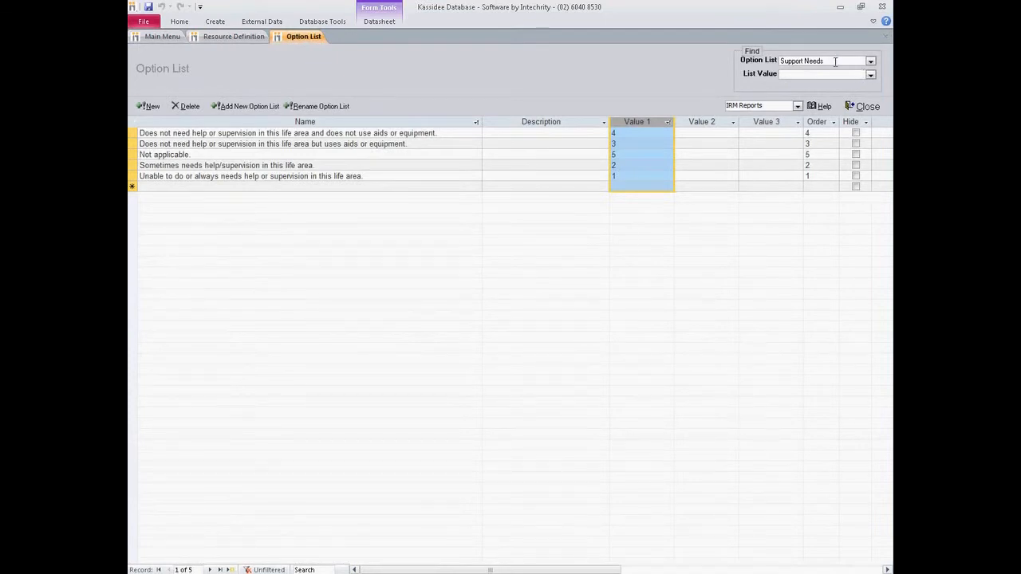
pyautogui.moveTo(834, 61); pyautogui.dragTo(711, 66)
pyautogui.write('SeRVICE TYvice Status')
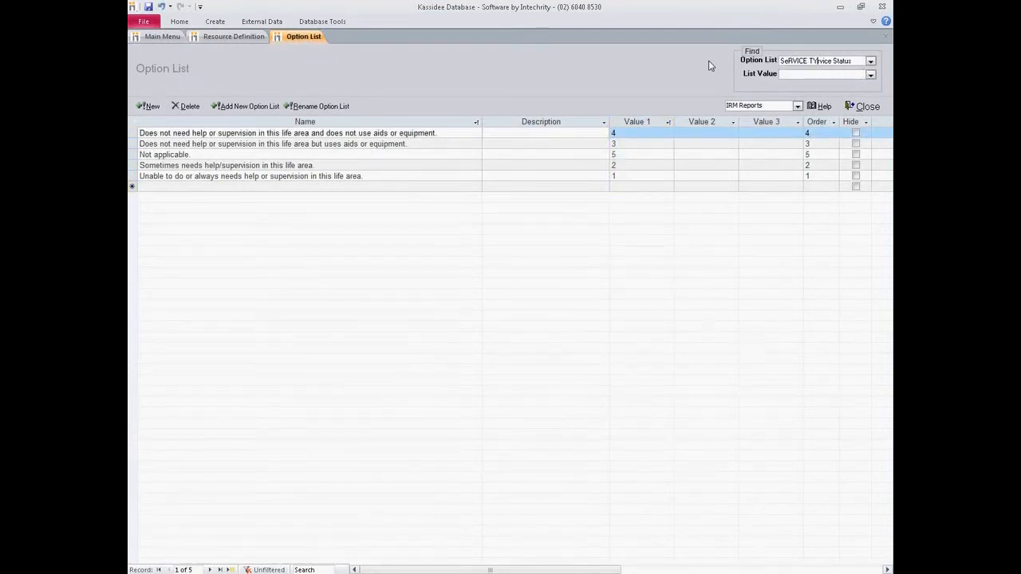
pyautogui.press('BackSpace')
pyautogui.write('P')
pyautogui.press('Return')
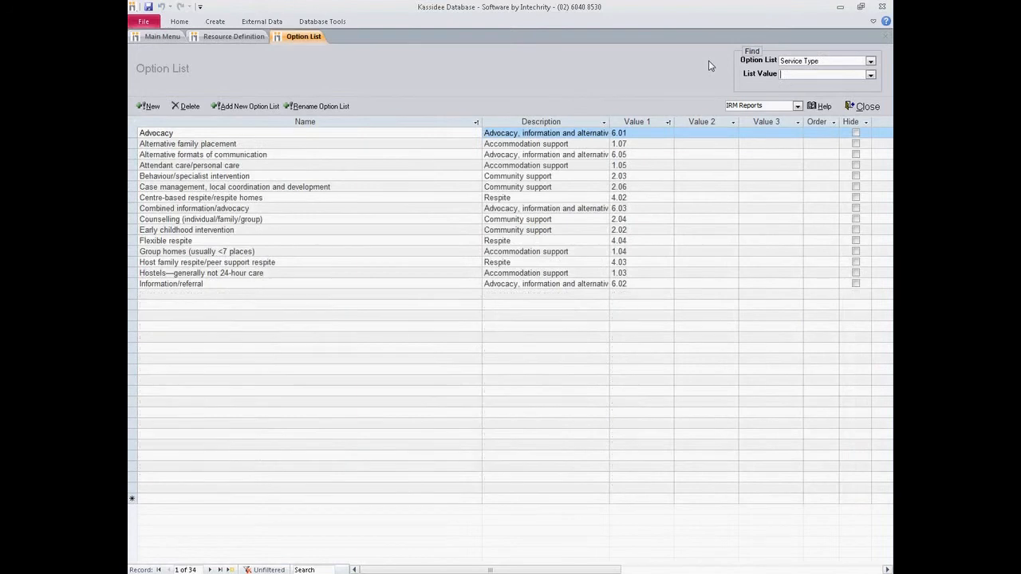
# Step: Review the Service Type names and Value 1 codes, widening the Description column to show the full Advocacy description
pyautogui.click(226, 122)
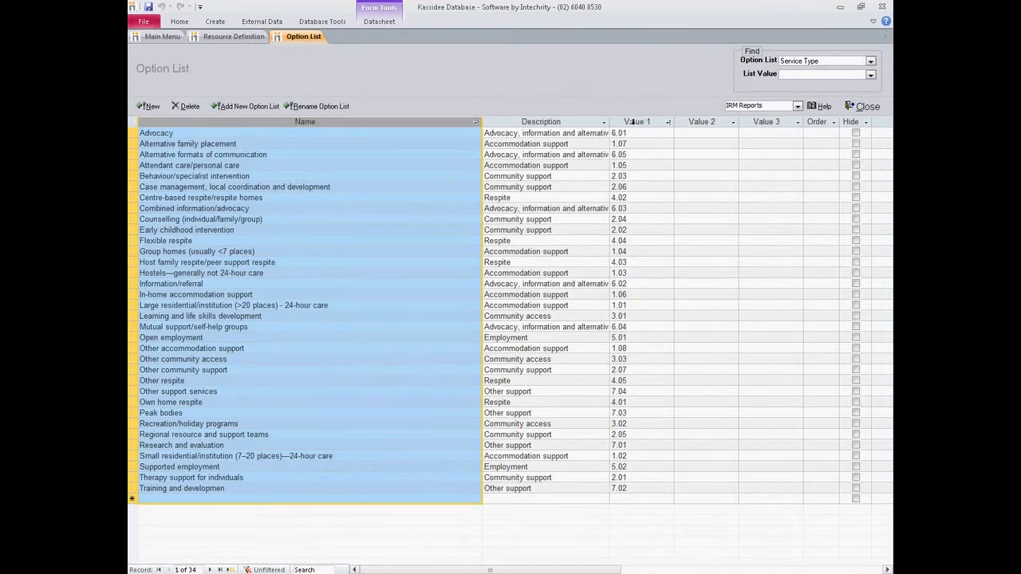
pyautogui.click(632, 121)
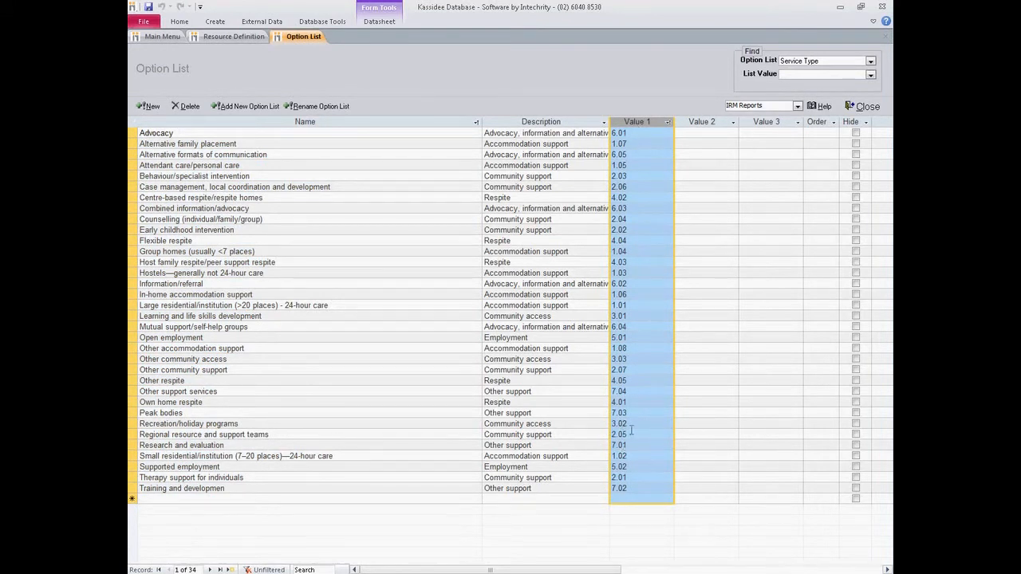
pyautogui.moveTo(609, 122); pyautogui.dragTo(735, 121)
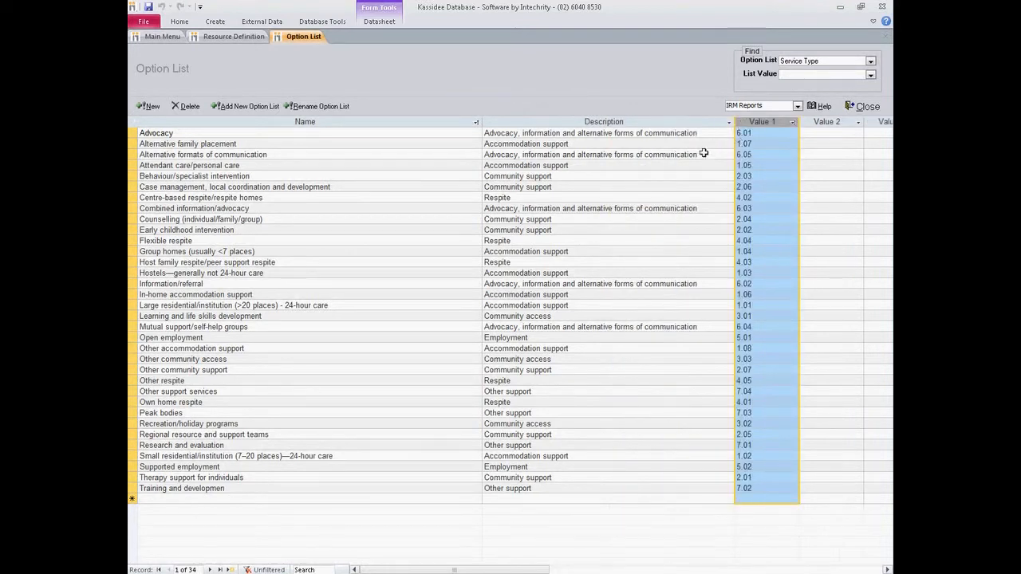
pyautogui.click(542, 133)
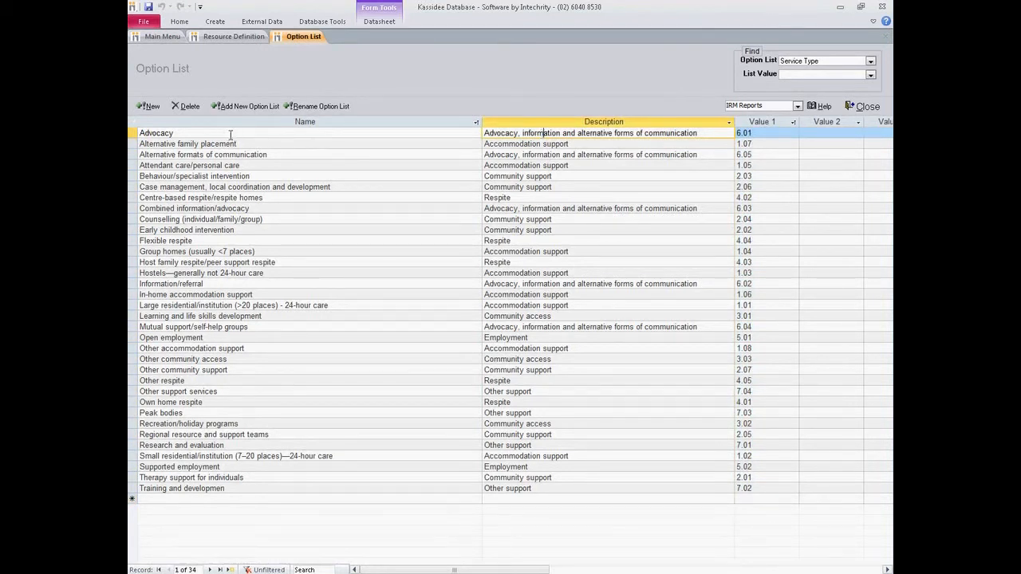
pyautogui.doubleClick(501, 133)
# Step: Display the Other Source Of Funds resource type's fields and look up the option list of the same name
pyautogui.click(243, 39)
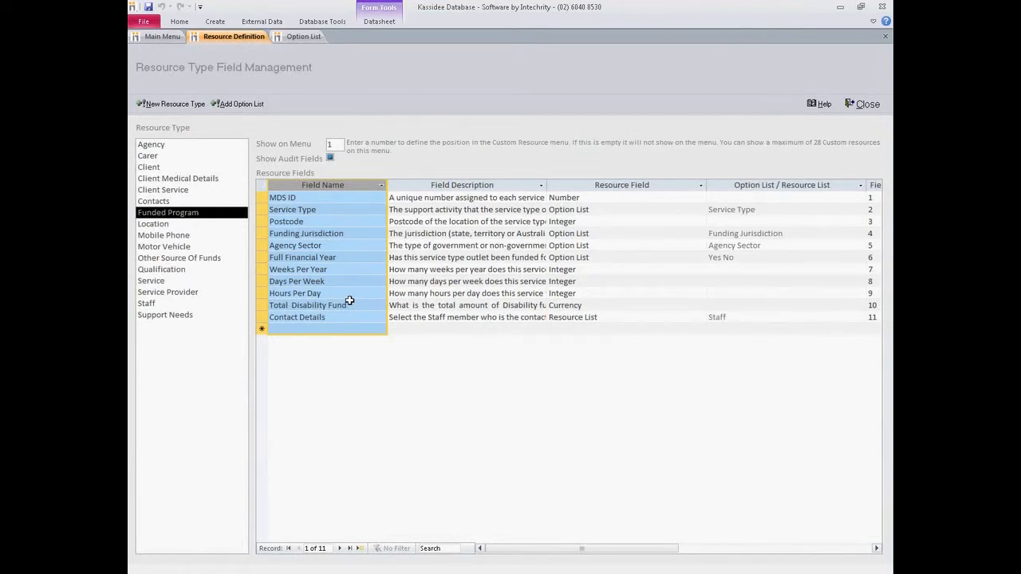
pyautogui.click(188, 259)
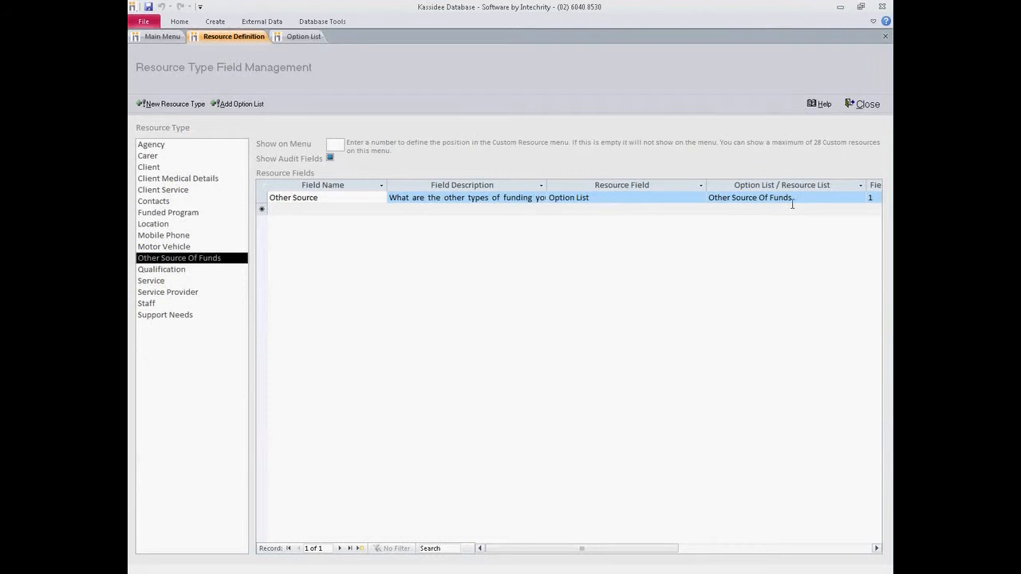
pyautogui.click(307, 36)
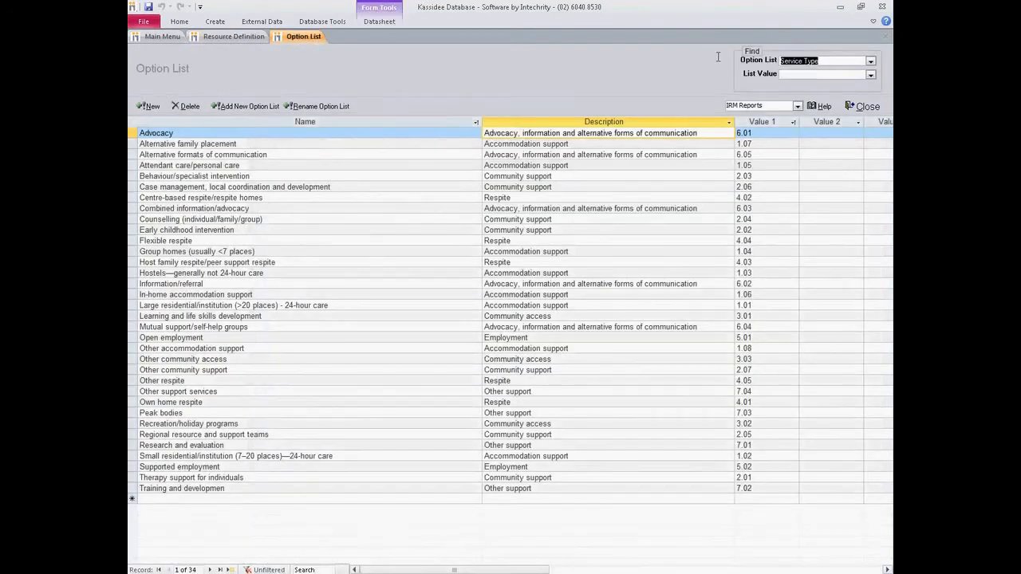
pyautogui.write('other Source Of Funds')
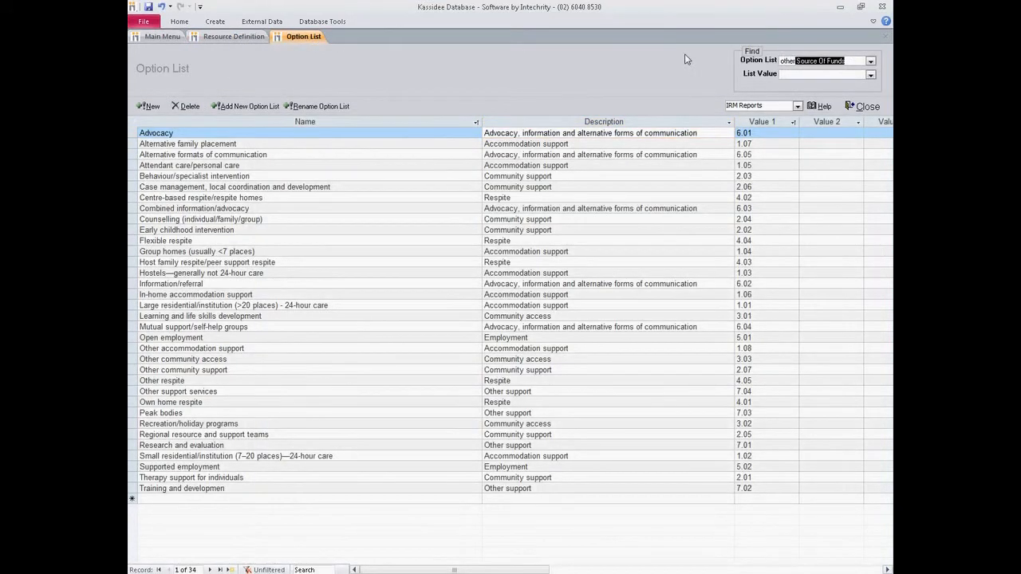
pyautogui.press('Return')
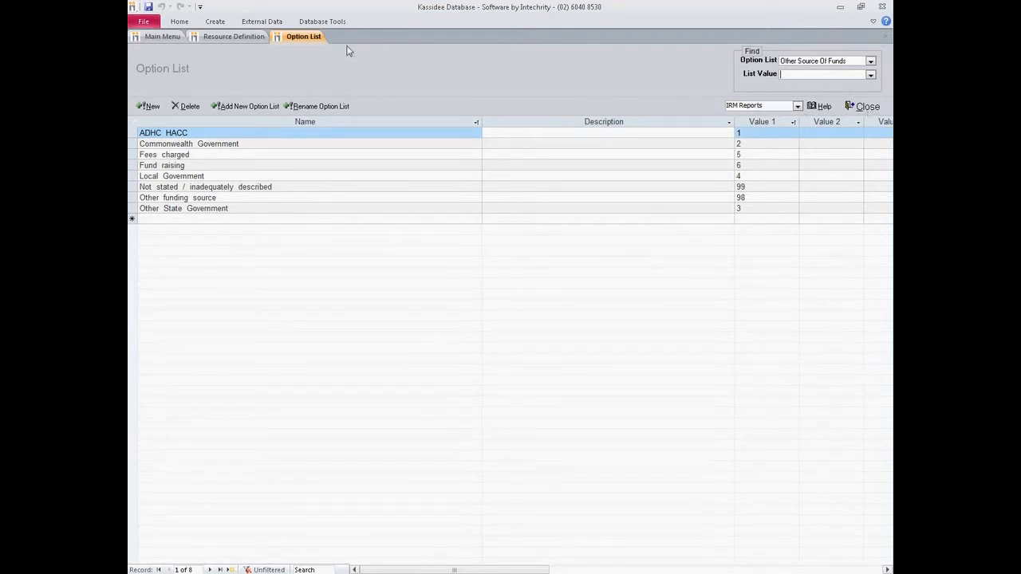
# Step: Return to the Main Menu by way of the resource definitions and go to the Scheduling section
pyautogui.click(228, 37)
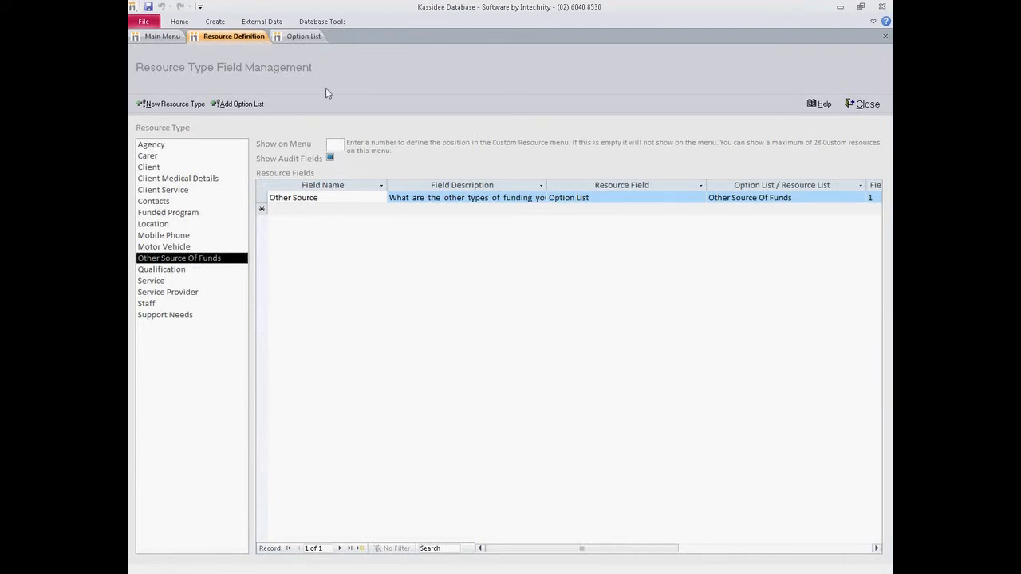
pyautogui.click(153, 37)
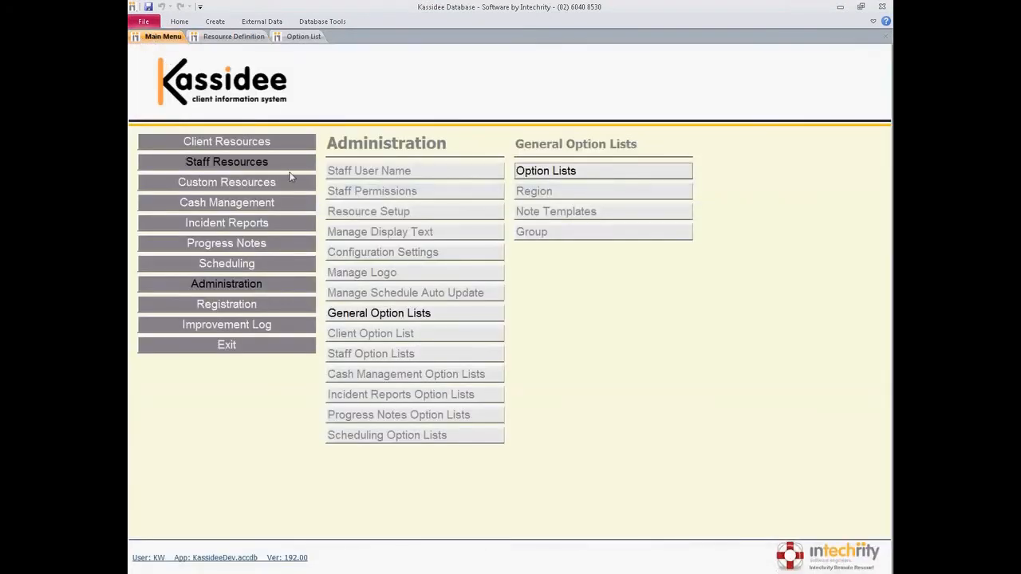
pyautogui.click(224, 267)
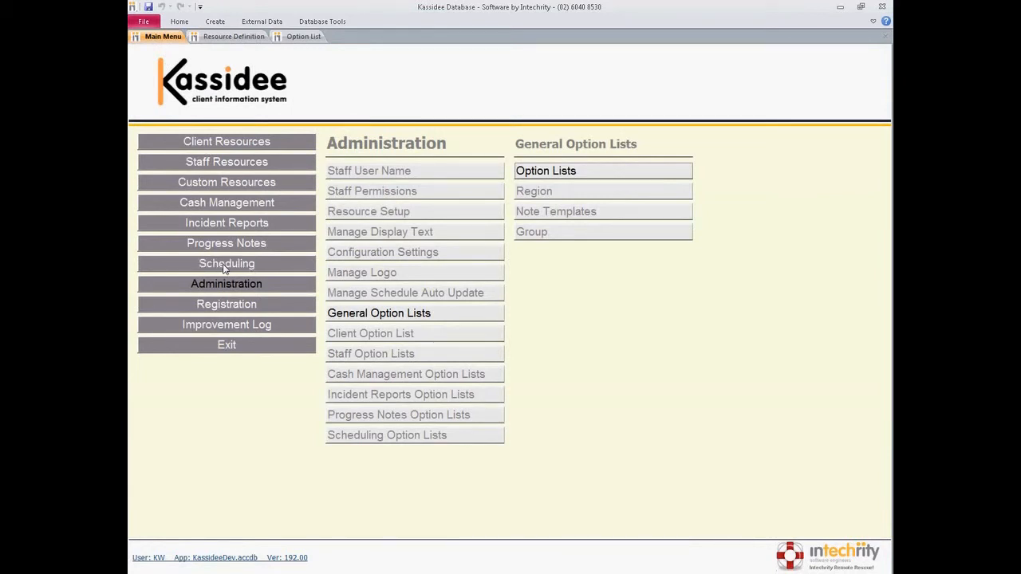